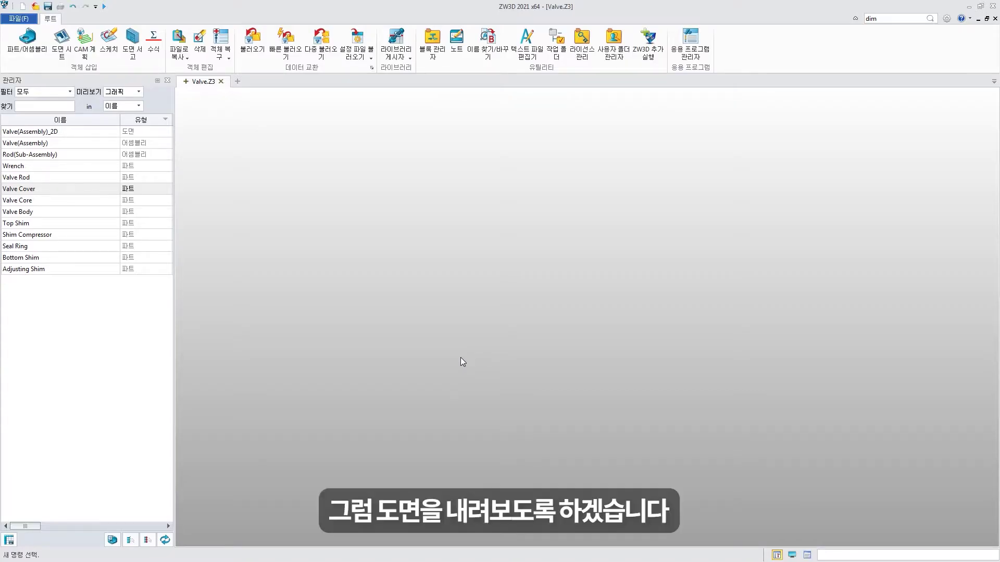
Step: Open the Valve Cover part and create a 2D drawing on the A4_H(ANSI) template
double_click(134, 191)
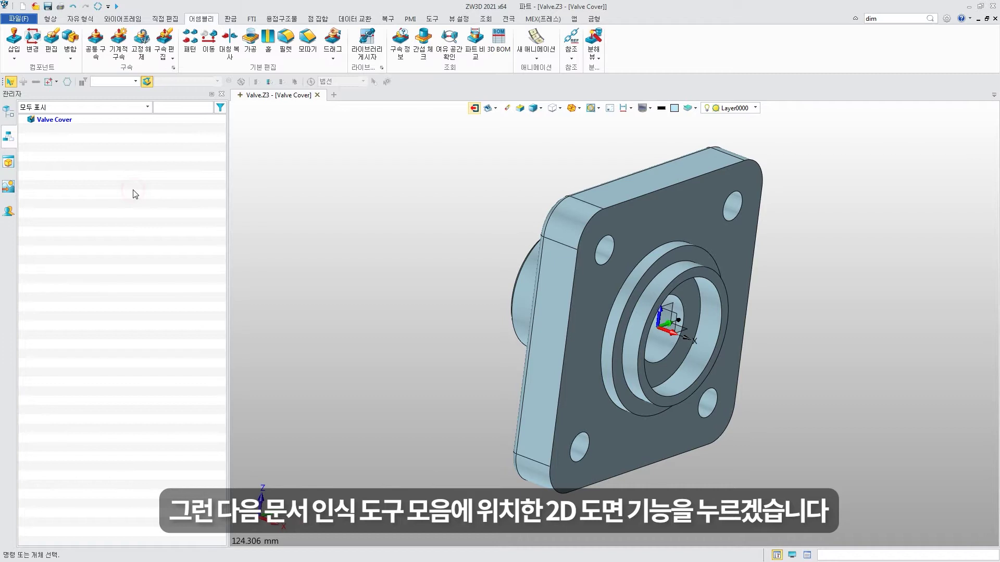
left_click(489, 111)
left_click(484, 284)
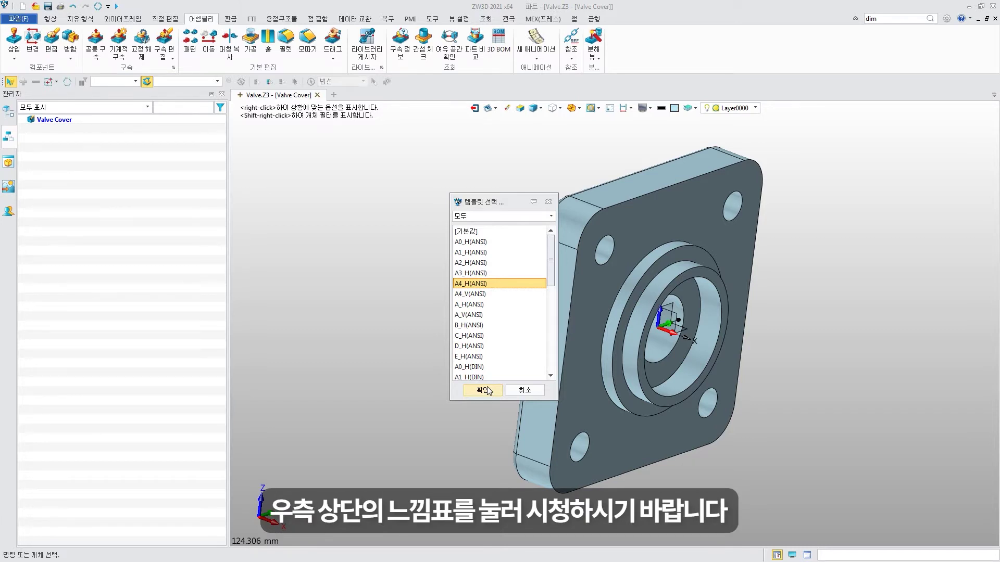
left_click(486, 390)
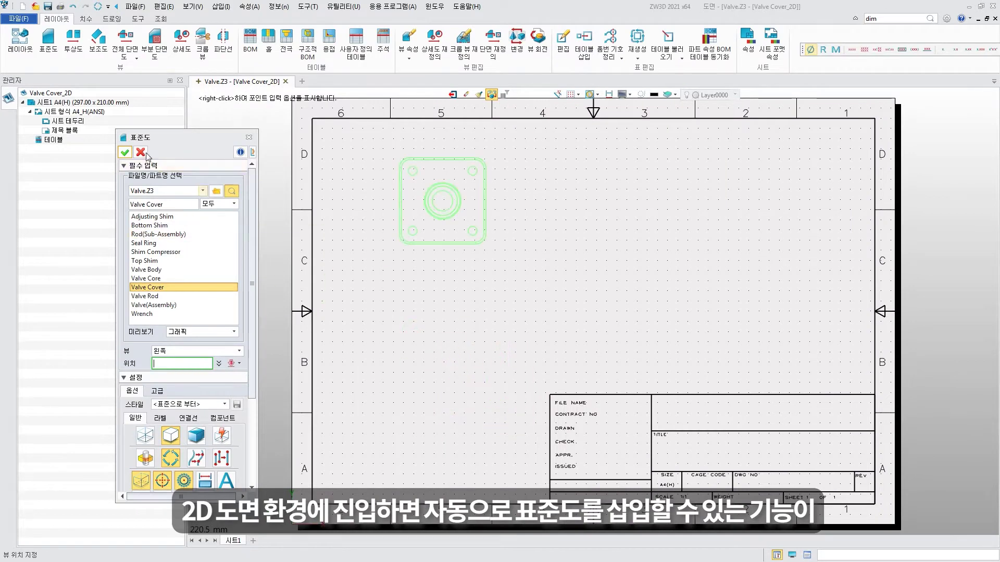
Step: Place a 1:1.5 scale standard view of Valve Cover at the sheet's upper left
left_click(141, 152)
left_click(48, 41)
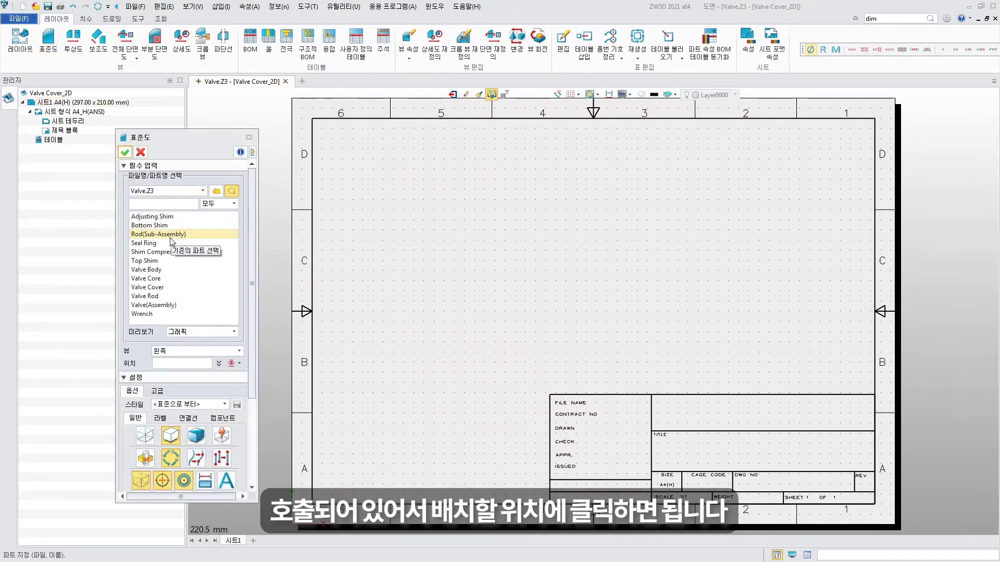
left_click(156, 287)
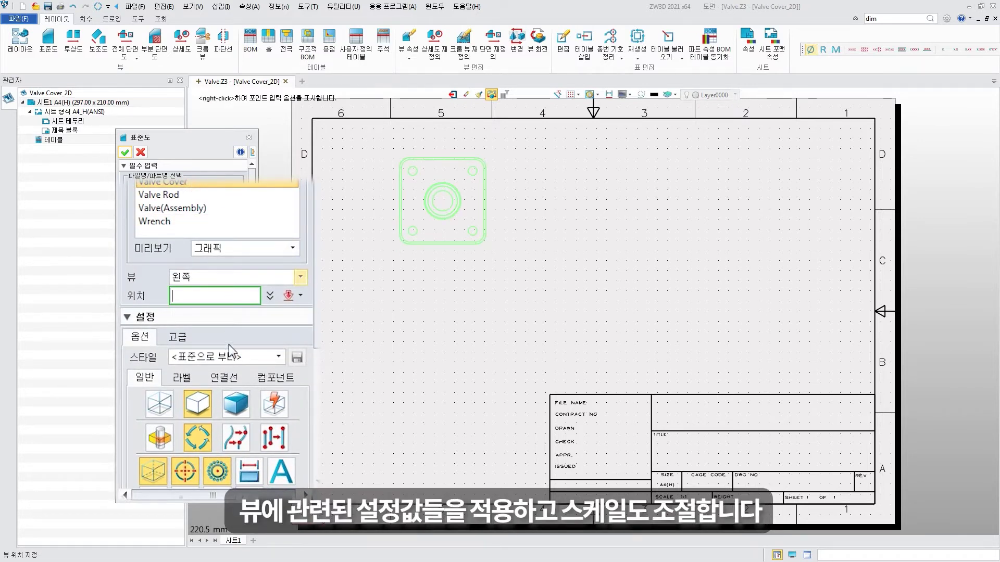
scroll(307, 268, "down", 2)
scroll(307, 268, "down", 5)
scroll(296, 437, "down", 2)
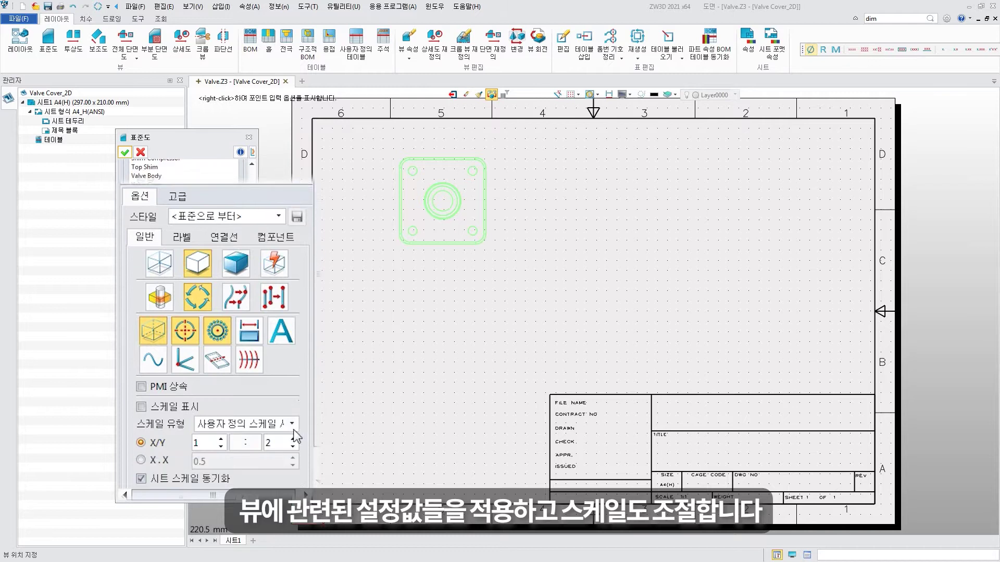
type("1.5")
key("Return")
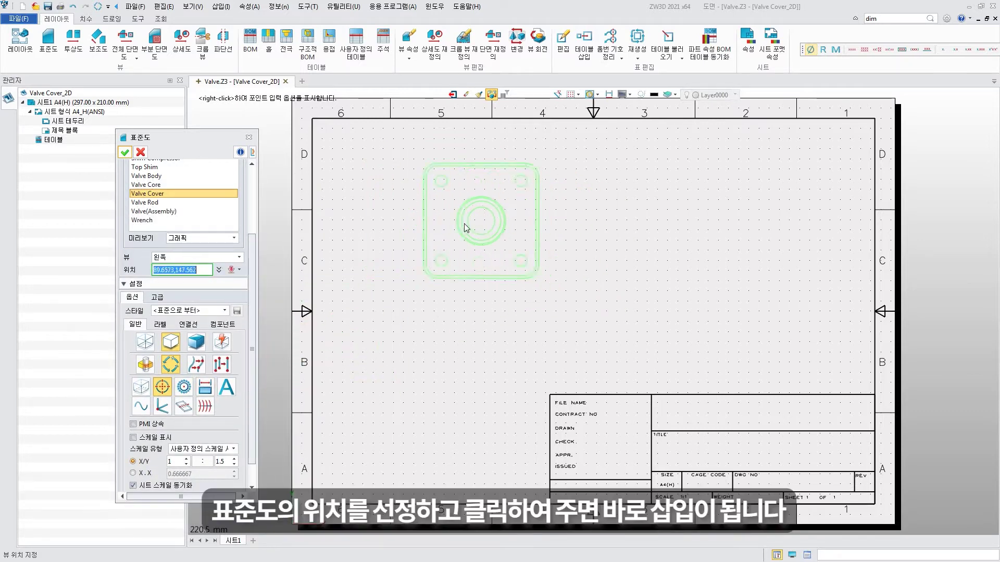
left_click(452, 225)
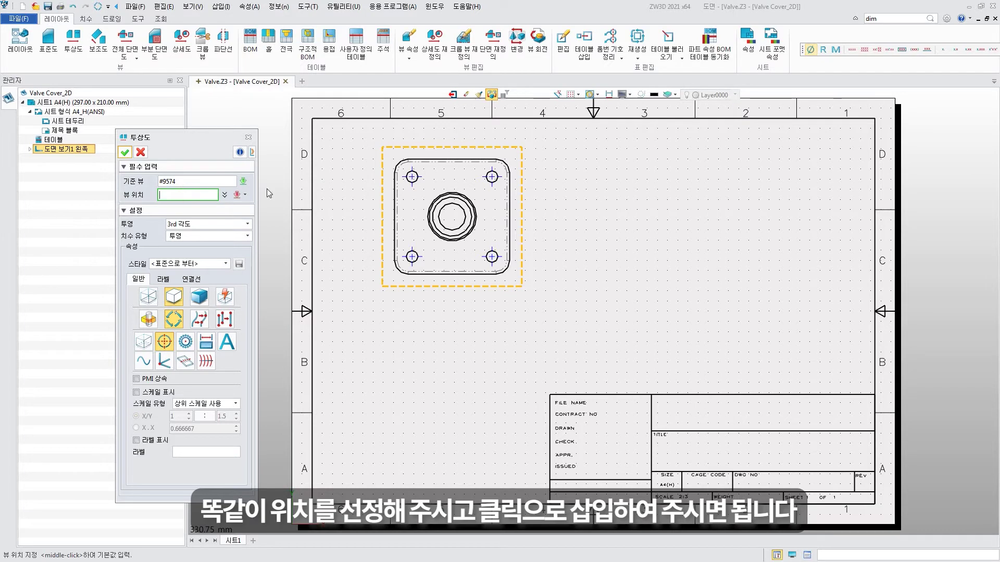
Step: Add projected Valve Cover views to the right of and below the base view
left_click(708, 228)
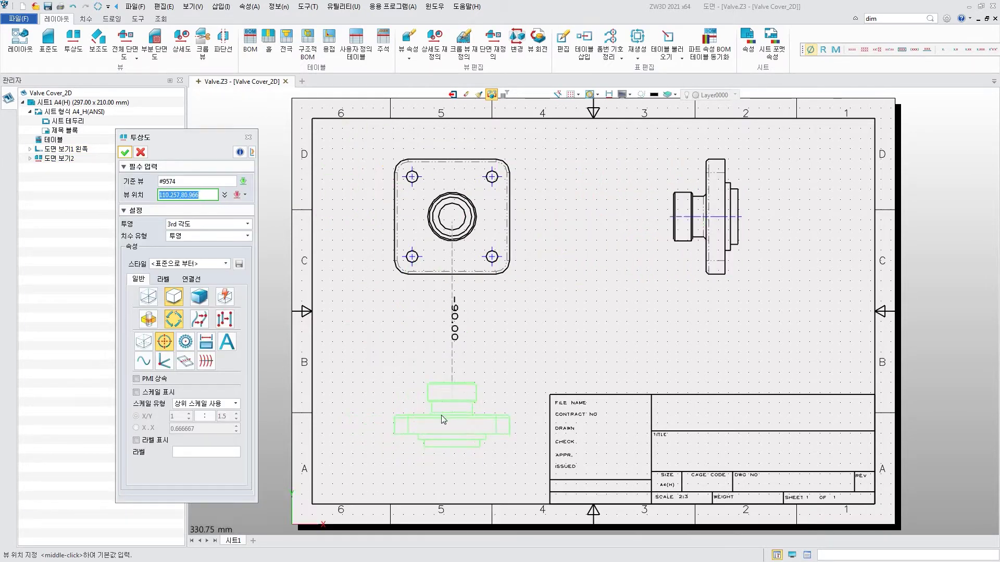
left_click(443, 419)
middle_click(443, 420)
key("Escape")
scroll(528, 301, "up", 2)
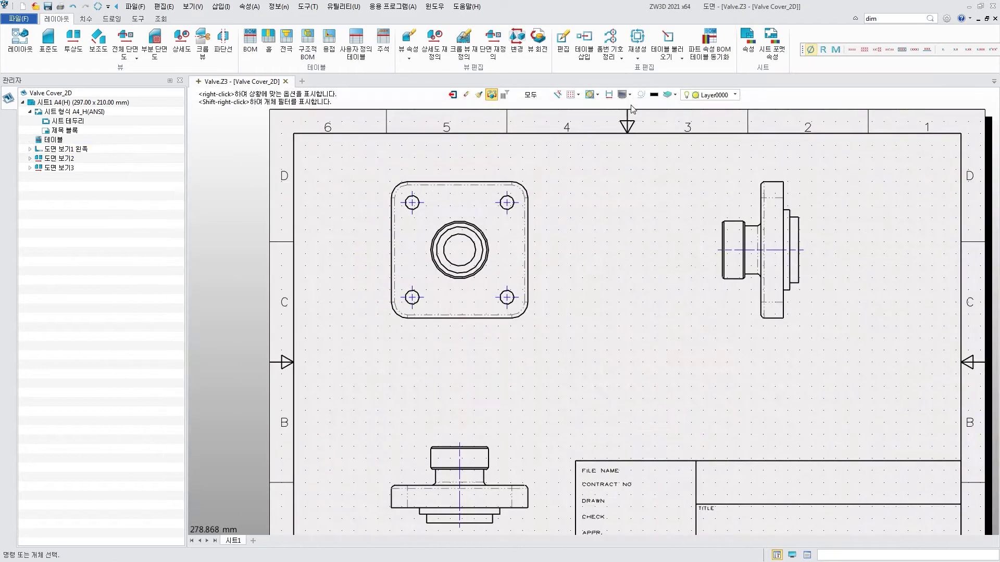
left_click(85, 20)
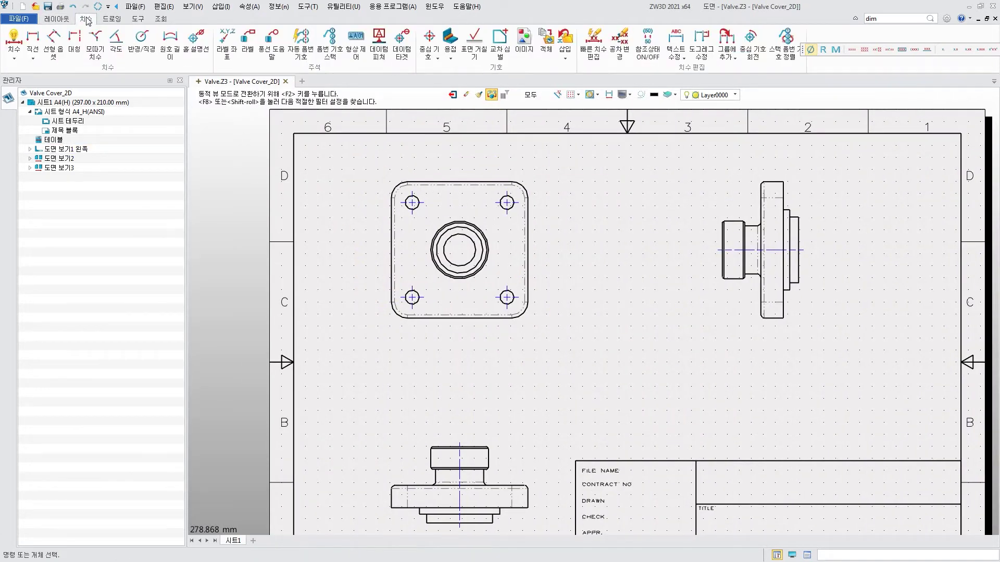
Step: Dimension the 59.00 spacing between the two lower bolt holes on the base view
left_click(15, 39)
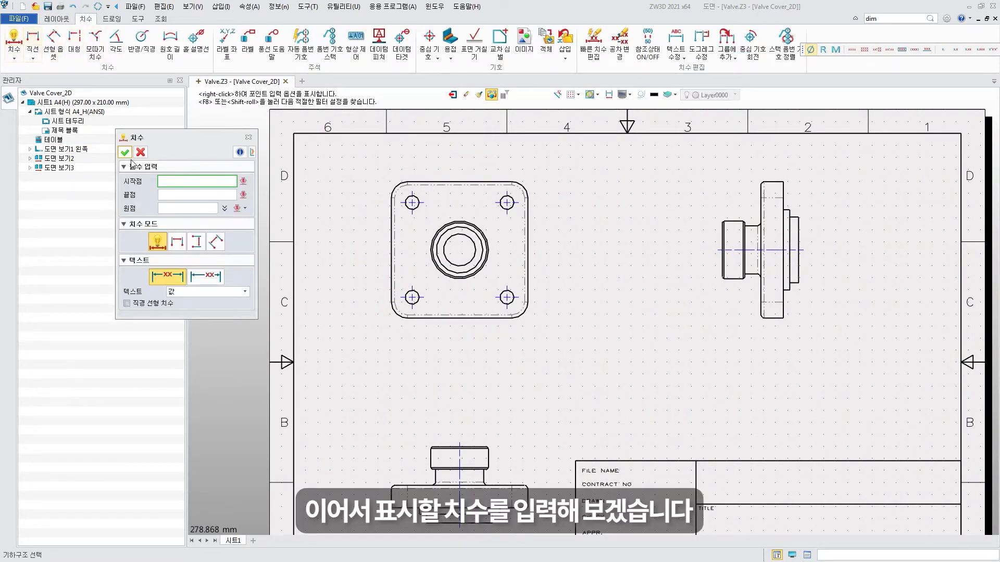
left_click(413, 298)
left_click(507, 299)
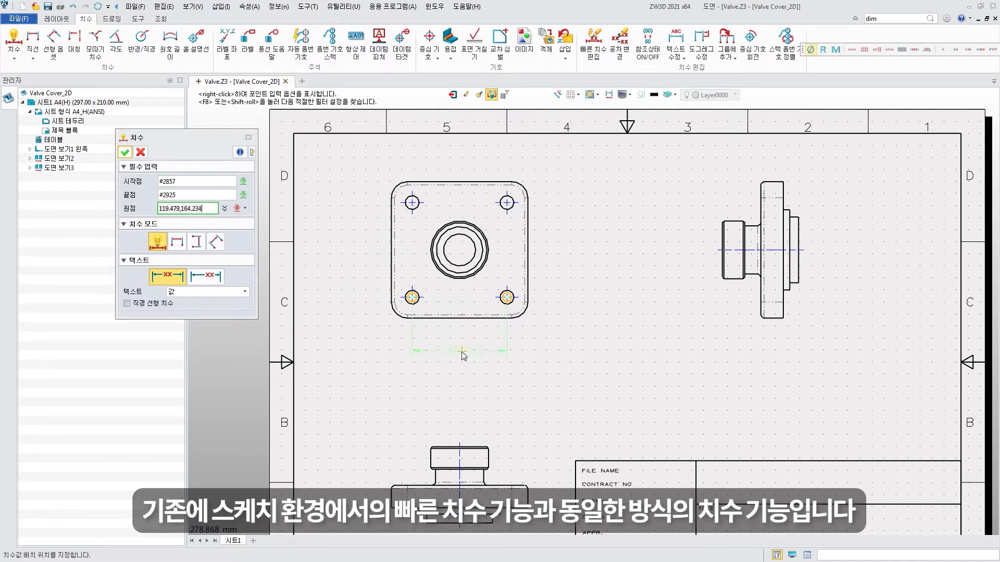
left_click(458, 352)
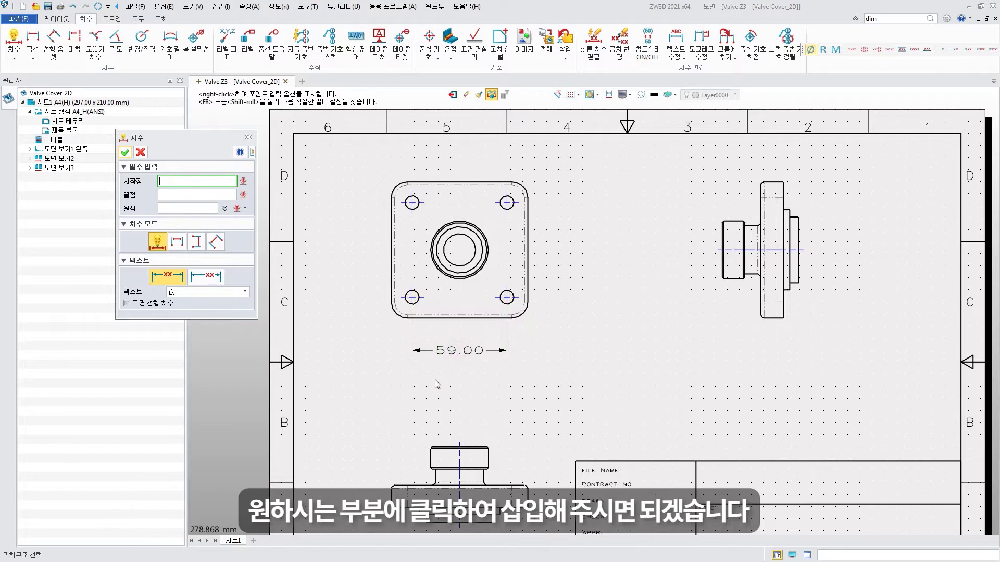
left_click(136, 153)
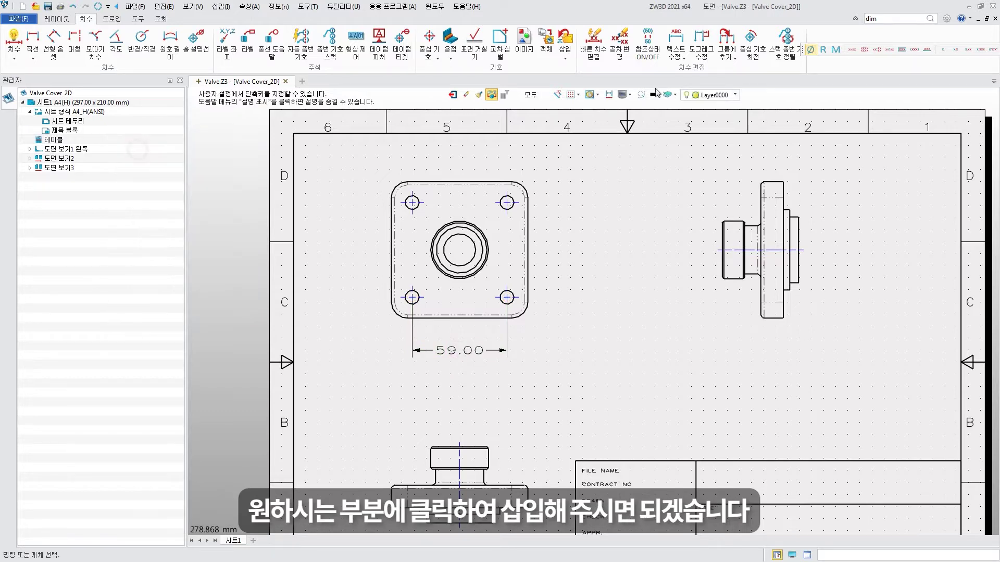
Step: Give the 59 dimension a plus/minus tolerance of +0.10/-0.00
left_click(620, 42)
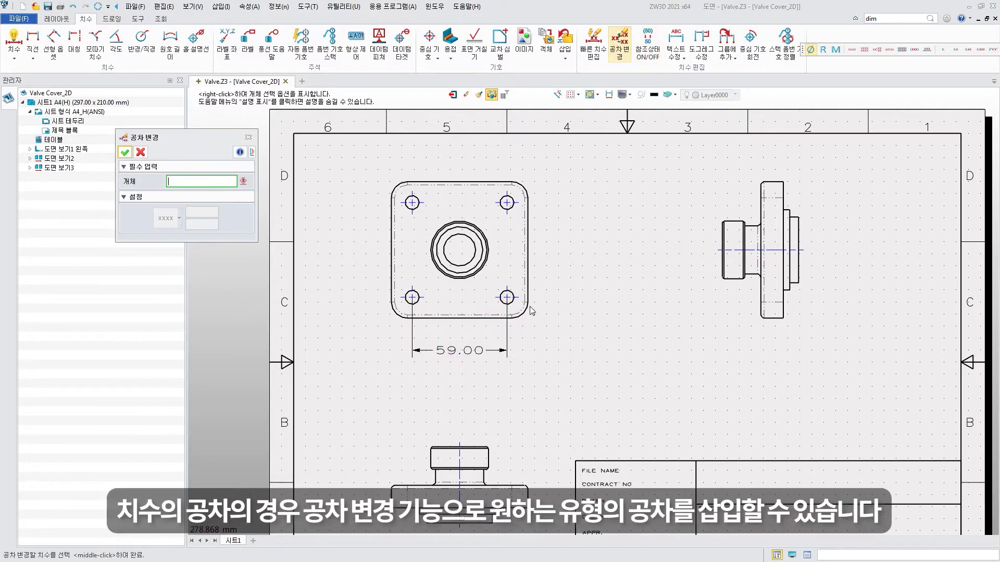
left_click(484, 355)
left_click(167, 218)
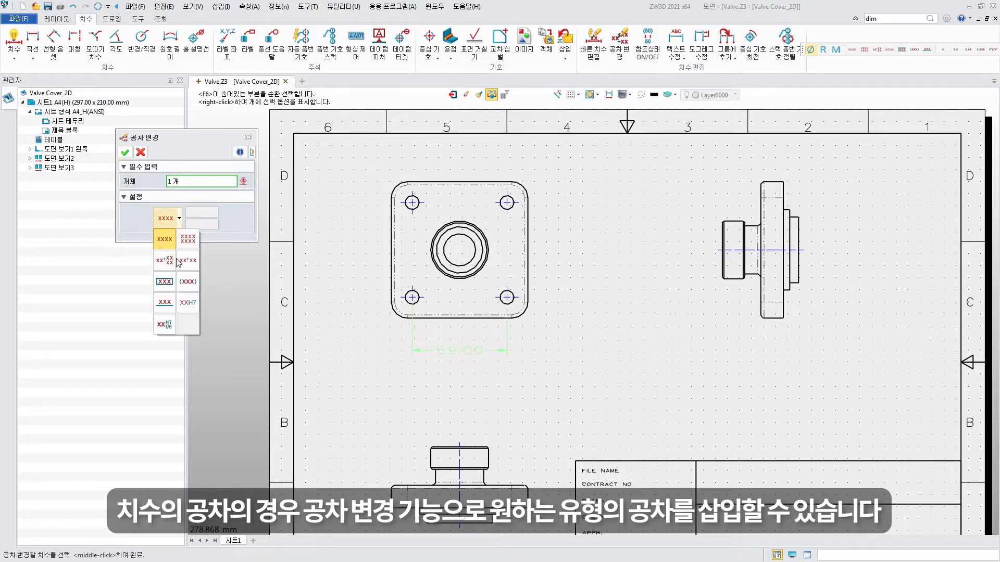
left_click(166, 261)
left_click(198, 216)
type("0.1")
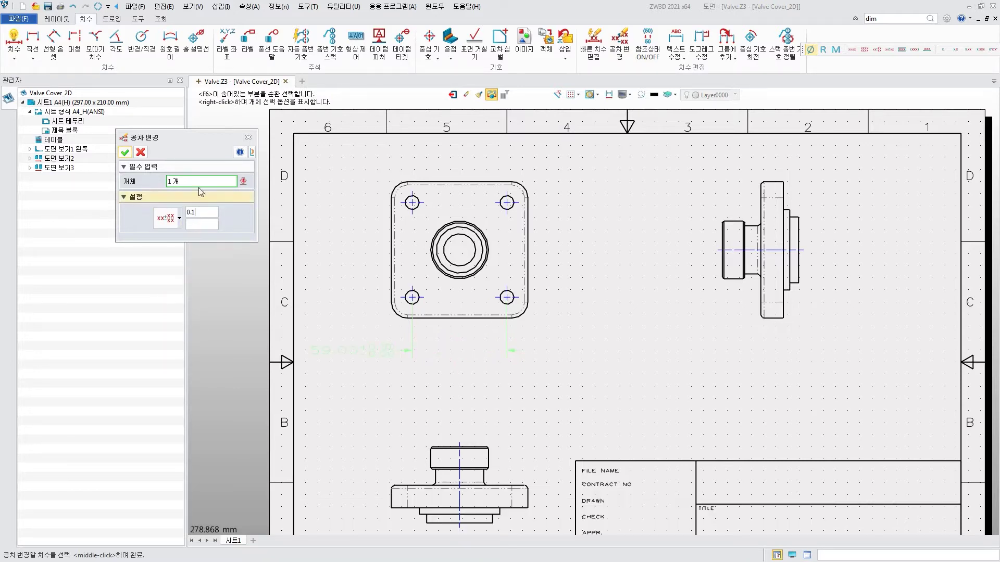
left_click(125, 152)
key("Escape")
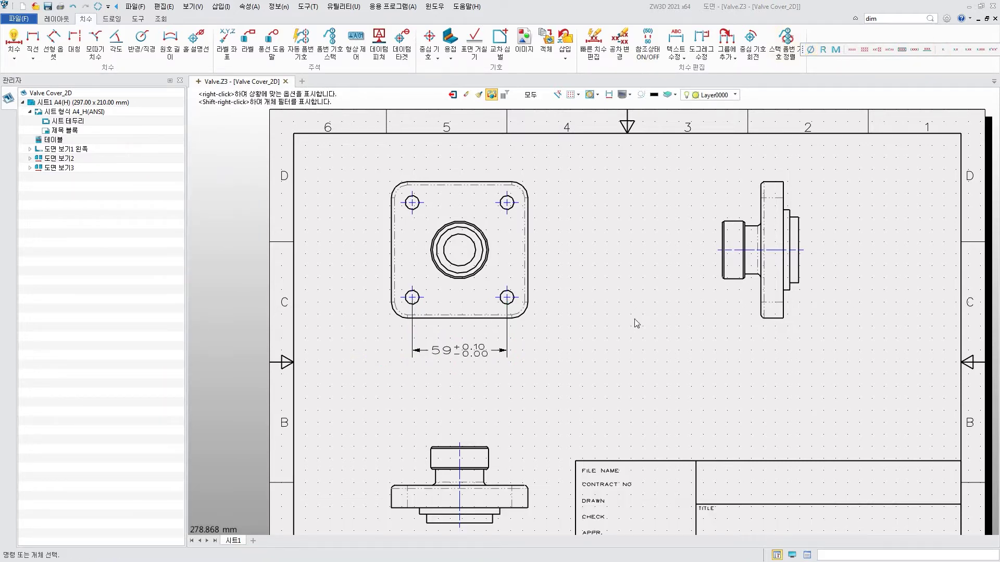
scroll(694, 328, "up", 3)
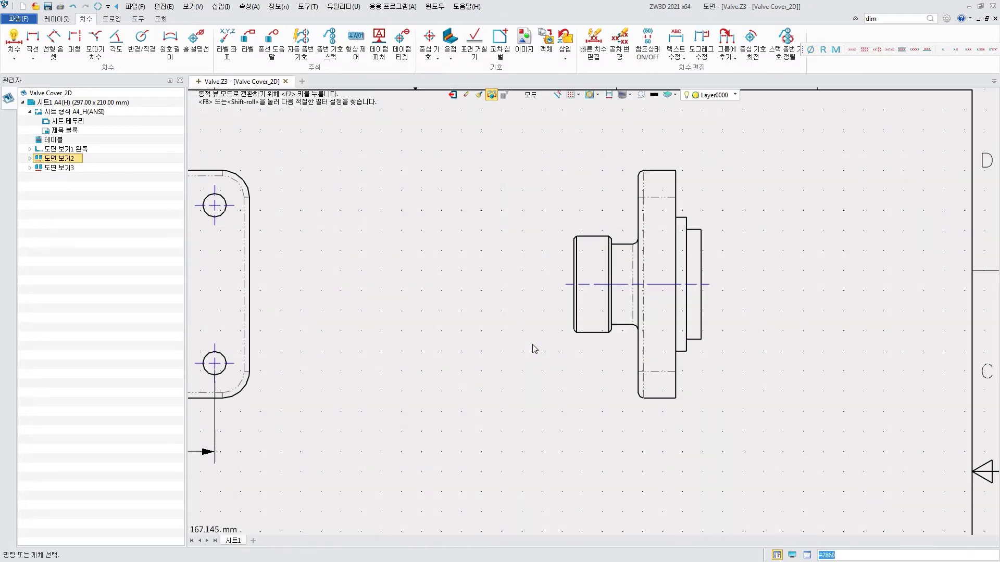
Step: Show the side view's hidden lines as dashed
left_click(7, 41)
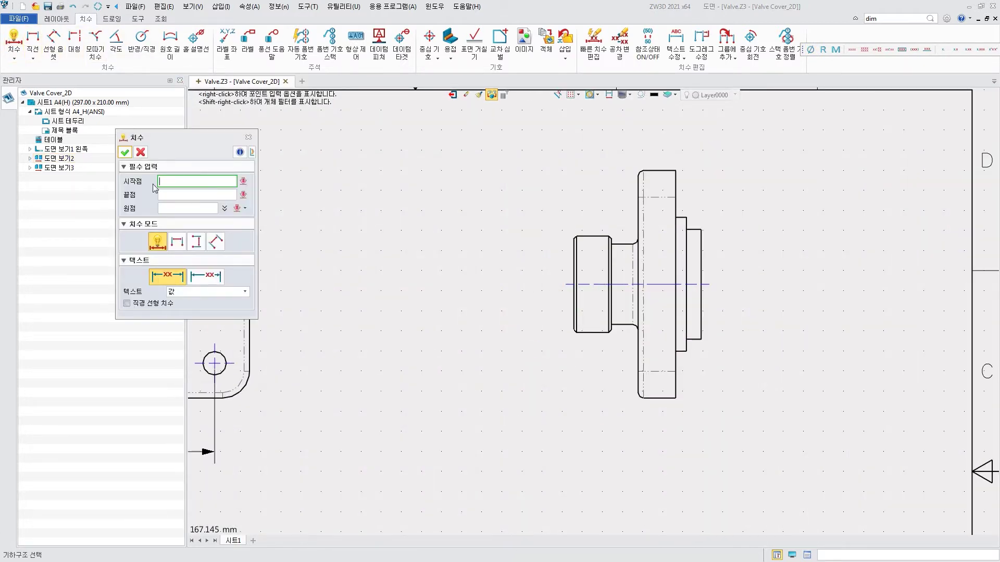
key("Escape")
double_click(550, 274)
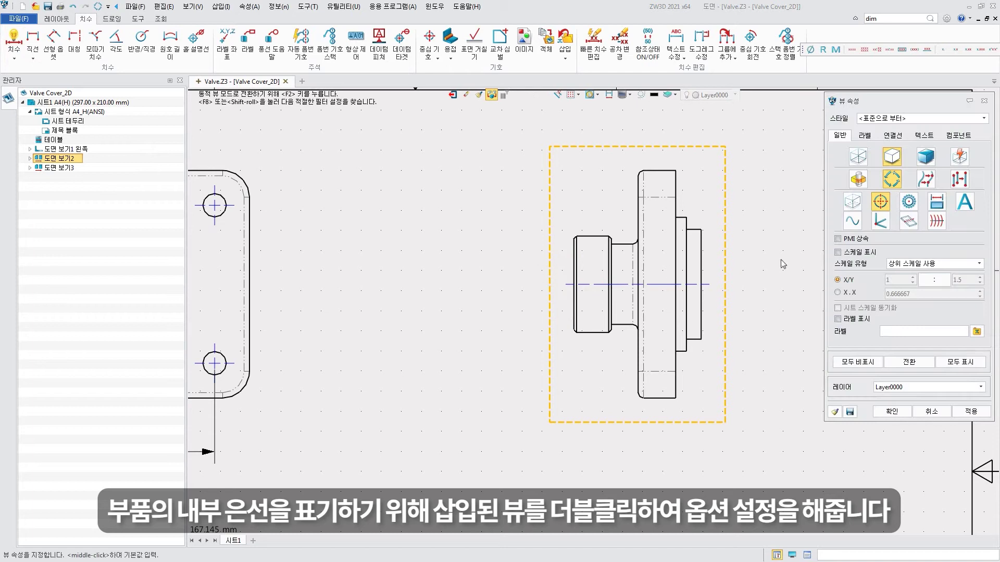
left_click(885, 412)
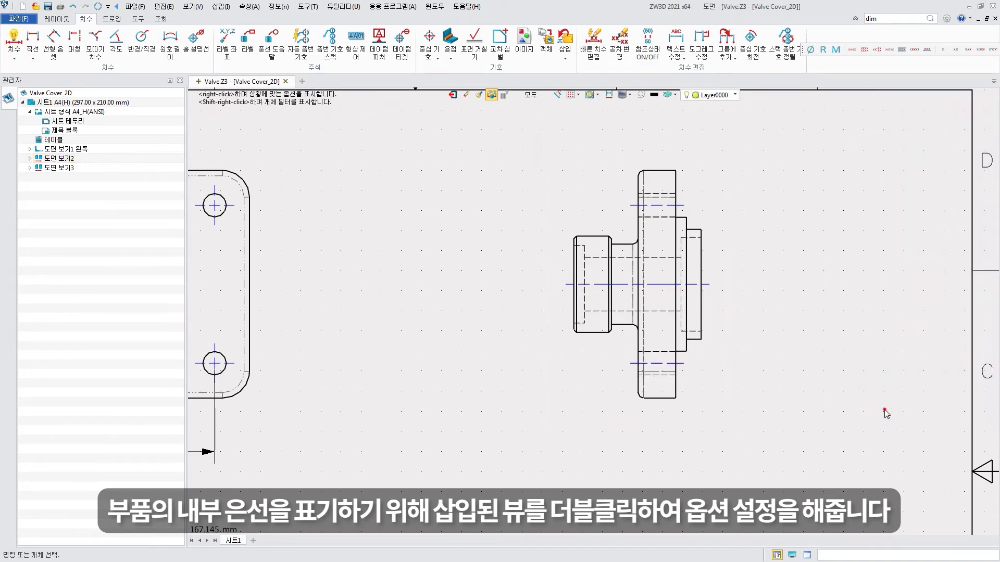
Step: Add a Ø29.00 diameter dimension across the shaft end, left of the side view
left_click(15, 41)
left_click(581, 250)
scroll(582, 250, "up", 4)
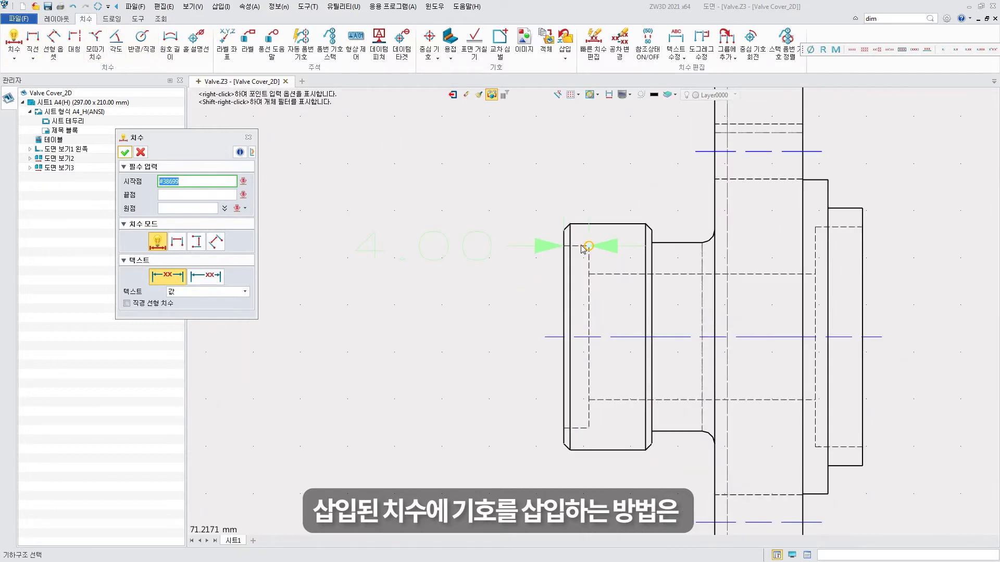
left_click(580, 263)
scroll(578, 323, "down", 2)
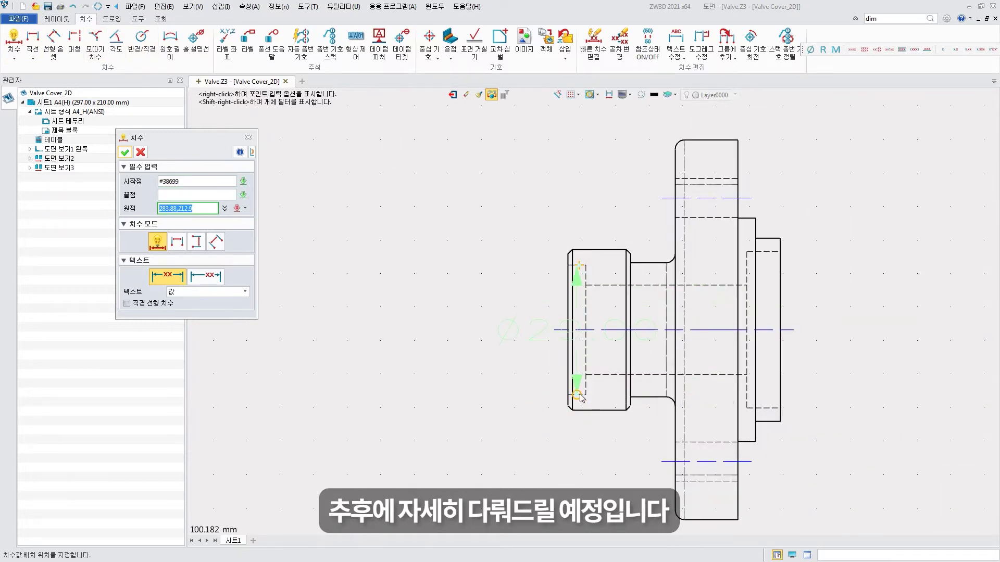
left_click(579, 395)
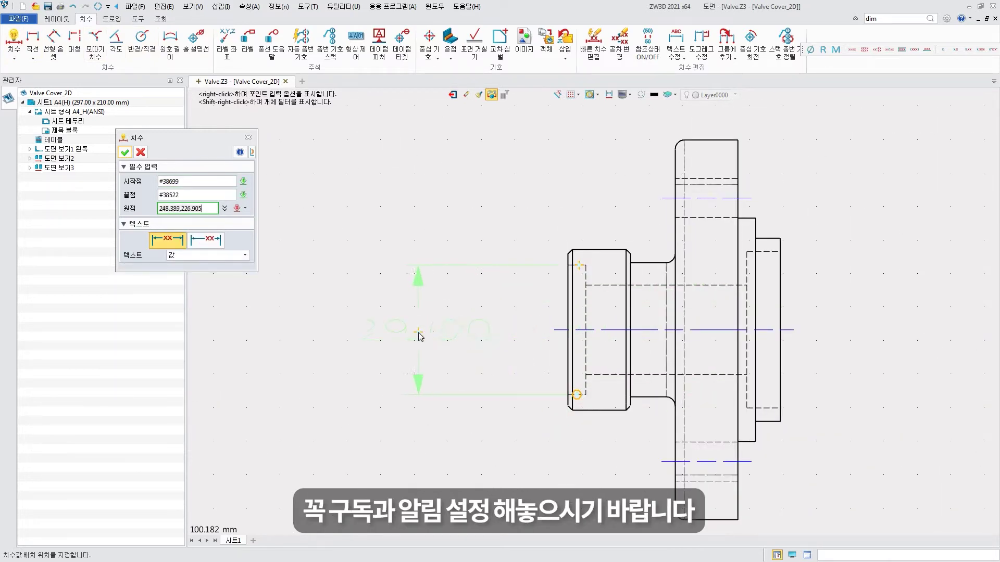
left_click(457, 333)
key("Escape")
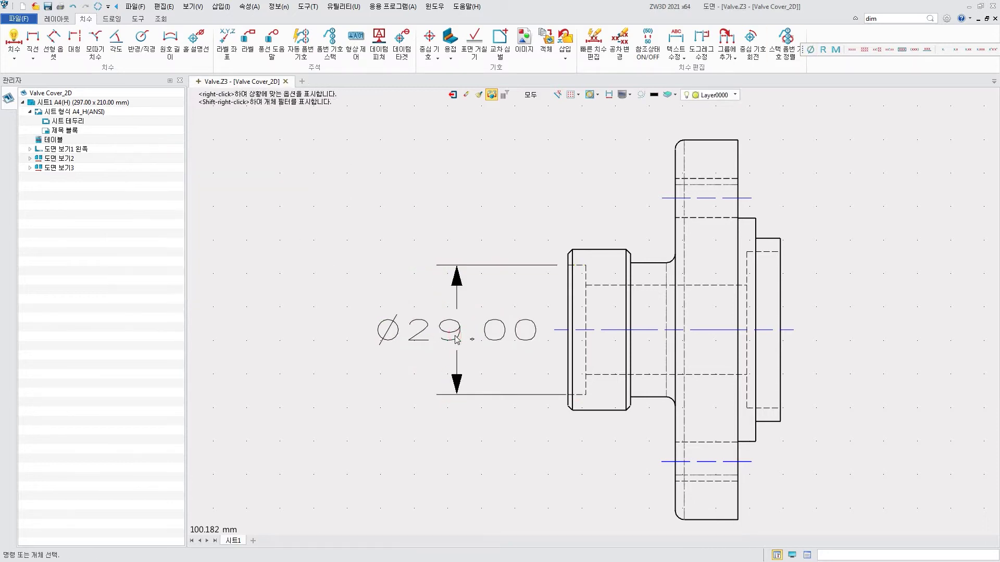
Step: Apply the H7 fit tolerance to the Ø29 dimension
left_click(457, 339)
left_click(619, 41)
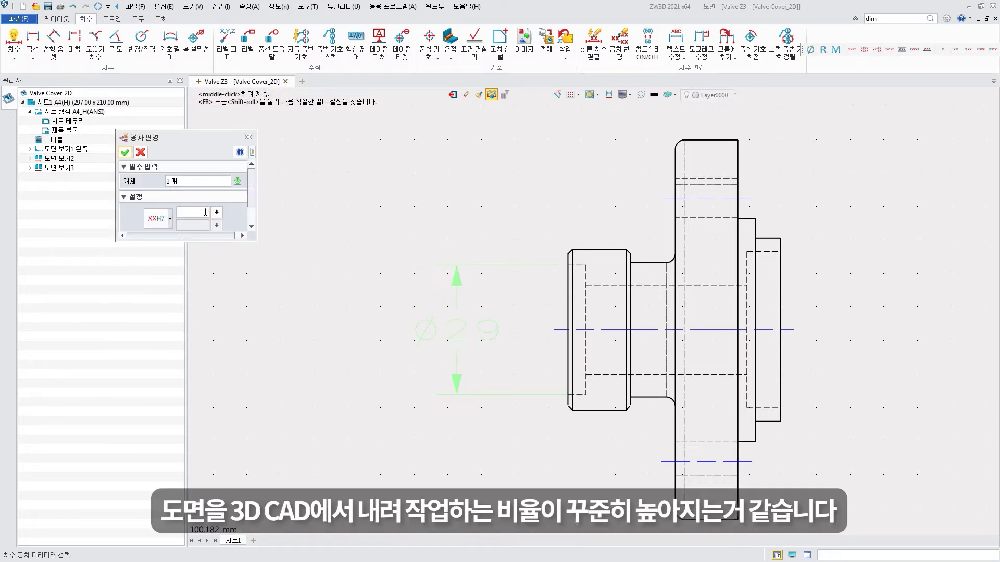
left_click(125, 152)
scroll(320, 388, "down", 3)
scroll(440, 258, "up", 4)
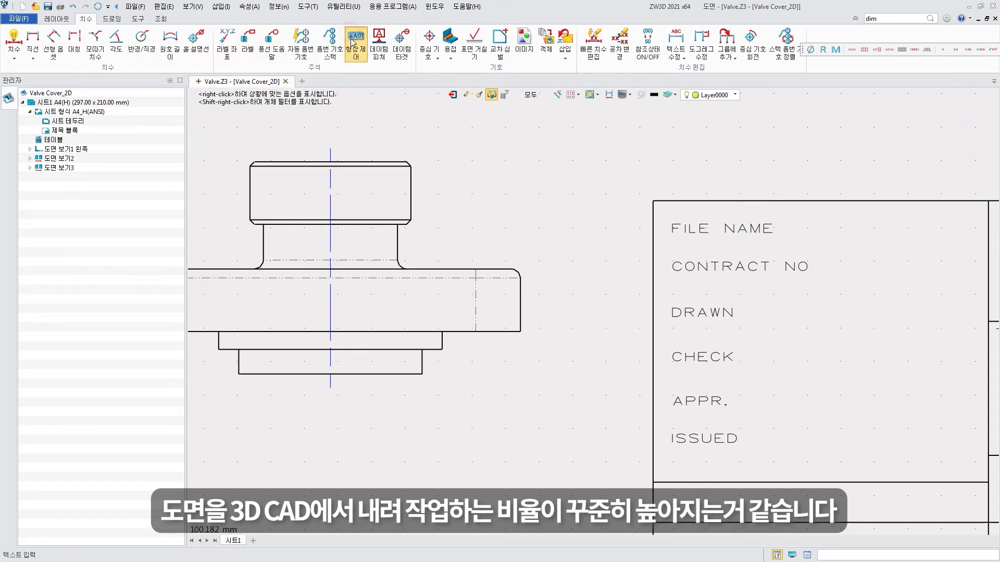
Step: Attach a 0.01 flatness feature control frame to the side view's step edge
left_click(351, 36)
left_click(612, 380)
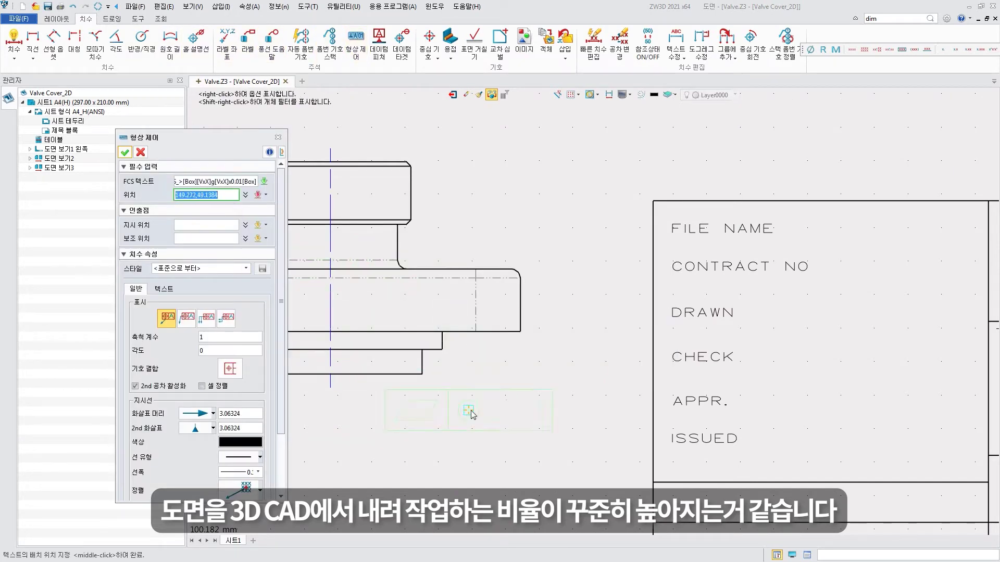
left_click(447, 409)
left_click(430, 349)
left_click(125, 152)
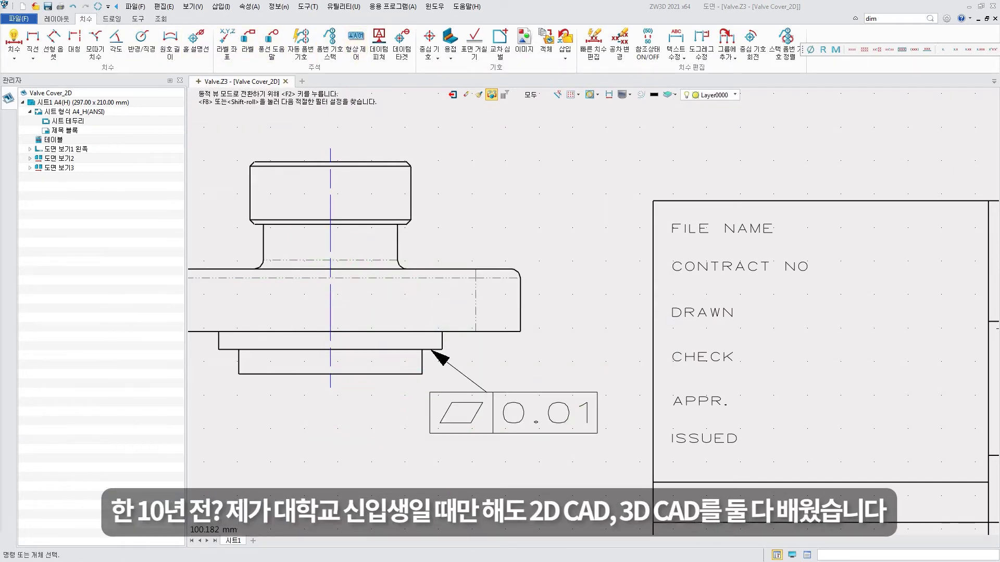
scroll(364, 313, "down", 3)
scroll(406, 260, "up", 4)
Step: Dimension the top view's 85 overall width and 59 vertical hole spacing
left_click(14, 42)
left_click(328, 290)
left_click(488, 304)
left_click(409, 414)
left_click(353, 207)
left_click(353, 321)
left_click(281, 264)
middle_click(281, 264)
left_click(943, 49)
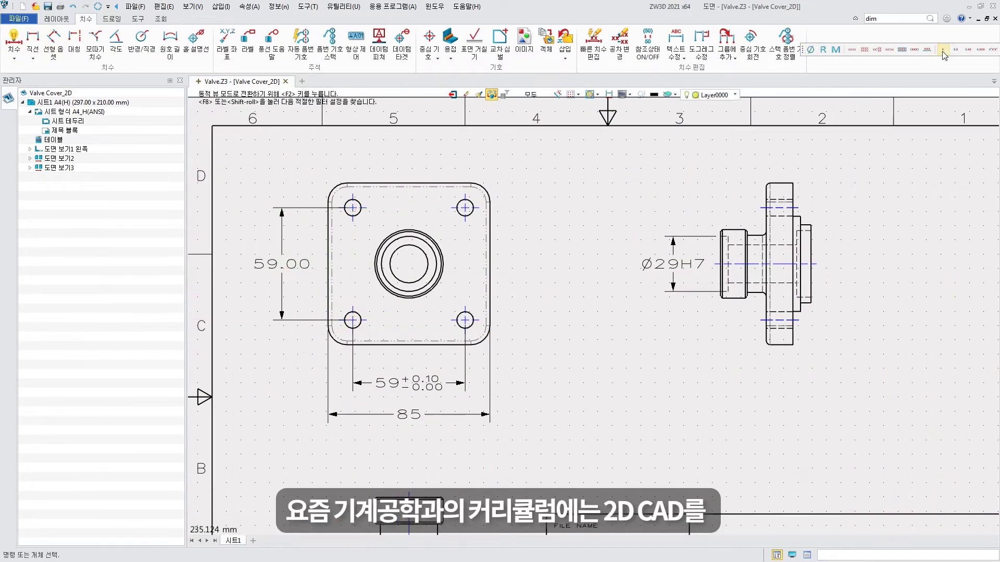
Step: Give the vertical 59 dimension a ±0.10 tolerance
double_click(281, 264)
left_click(224, 210)
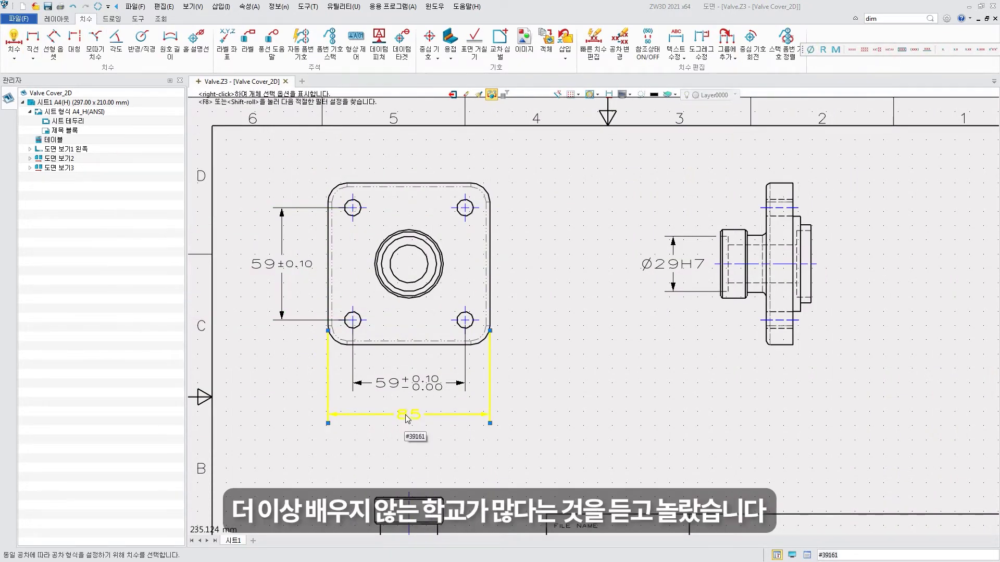
middle_click_drag(412, 416, 524, 353)
scroll(524, 353, "up", 2)
Step: Add a ø20.00 bore diameter dimension on the side view
middle_click(521, 312)
left_click(597, 241)
left_click(594, 309)
left_click(447, 291)
scroll(597, 255, "up", 2)
middle_click(465, 368)
scroll(330, 324, "down", 1)
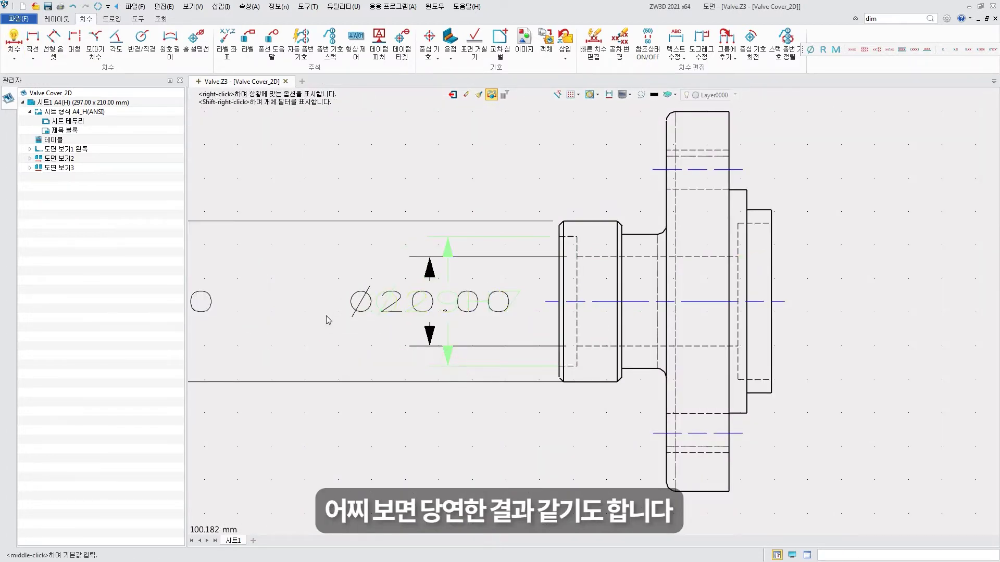
key("Escape")
scroll(413, 424, "down", 2)
Step: Dimension the side view's flange diameters, including the 50.00 outer flange
left_click(23, 39)
scroll(521, 312, "up", 2)
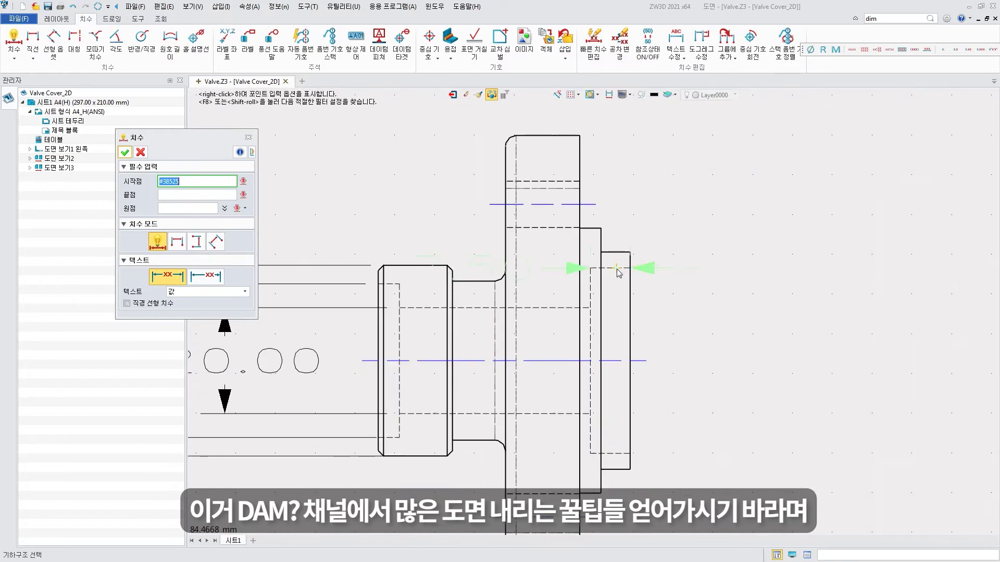
left_click(361, 319)
left_click(723, 365)
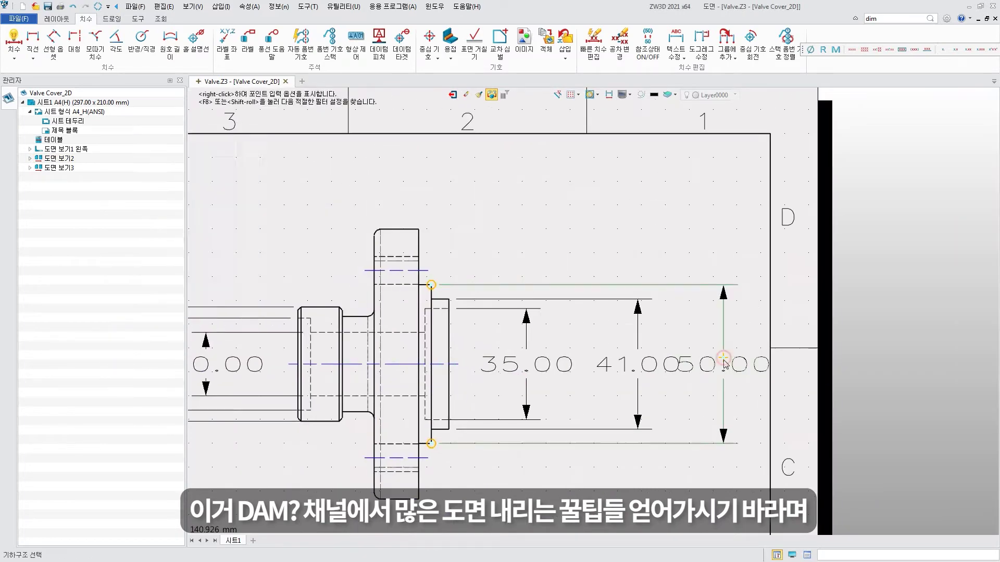
left_click(811, 50)
left_click(526, 365)
Step: Apply fits H7 to ø35, K6 to ø41 and g6 to ø50
left_click(955, 50)
left_click(526, 365)
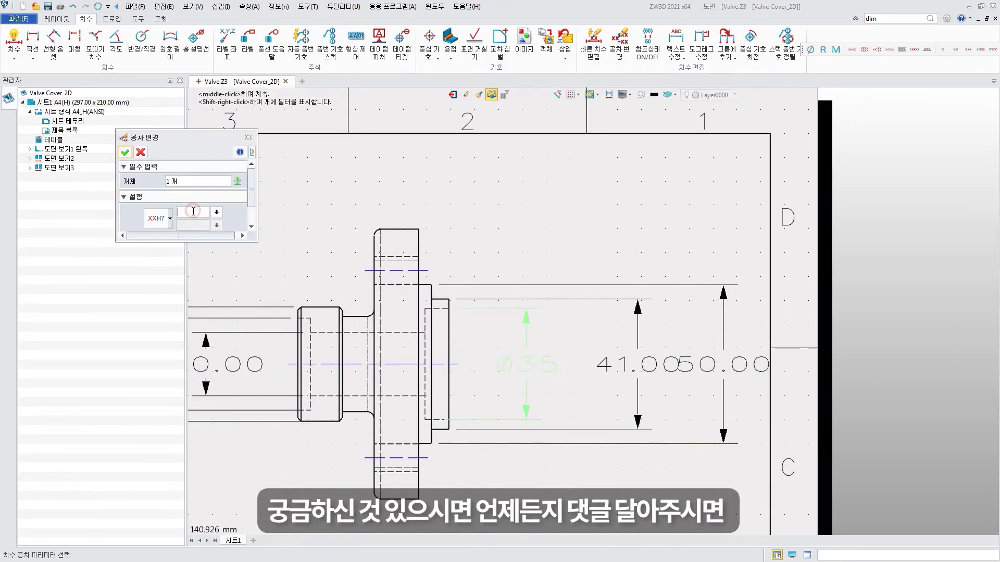
left_click(643, 367)
left_click(645, 367)
left_click(125, 152)
left_click(728, 358)
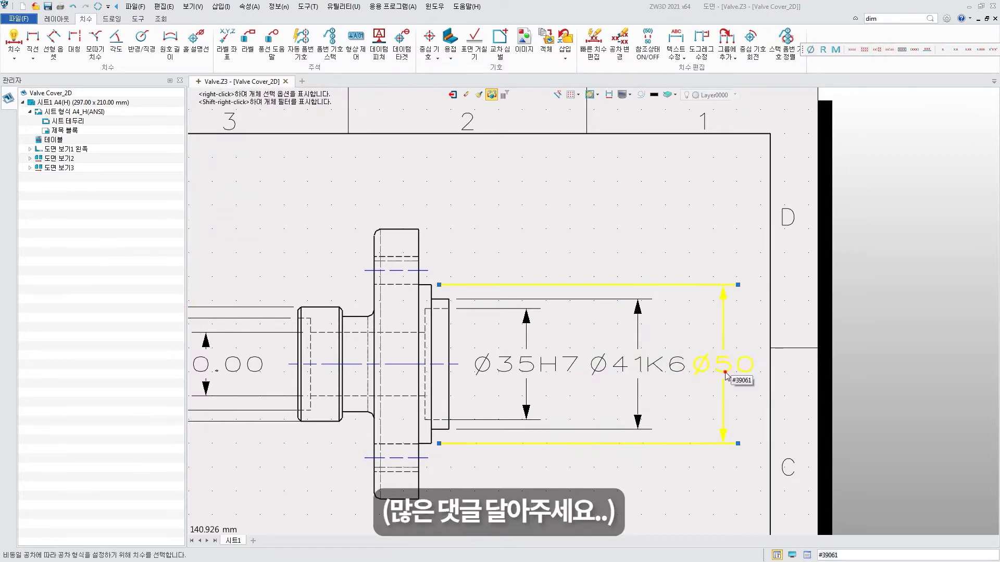
left_click(125, 152)
left_click(504, 366)
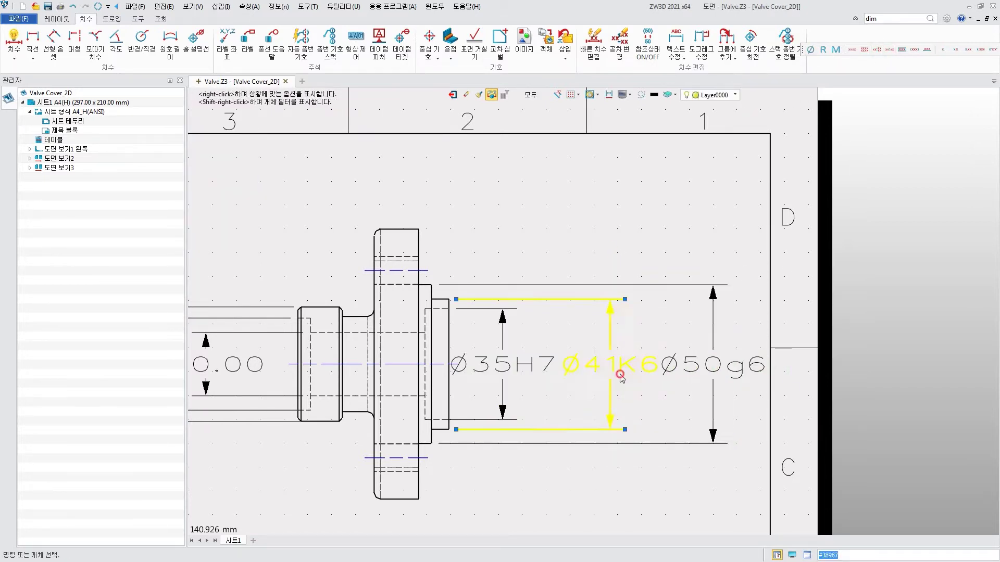
Step: Add an R2.00 radius dimension on the fillet arc
scroll(573, 380, "down", 3)
scroll(598, 333, "up", 5)
left_click(577, 348)
left_click(607, 314)
scroll(607, 314, "down", 3)
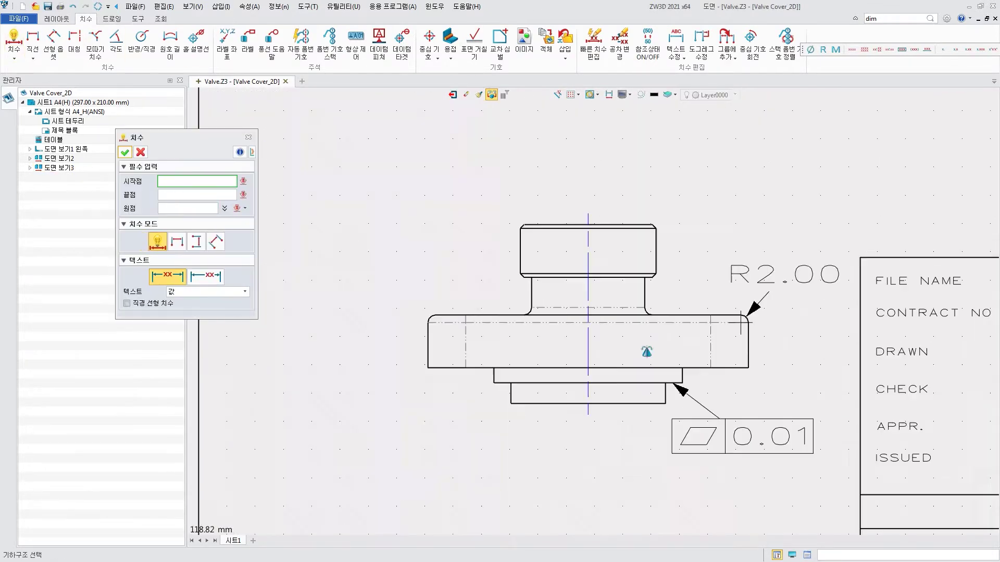
Step: Dimension the side view's 14 height, 5.50 step and 47.50 overall height
left_click(334, 344)
scroll(453, 379, "up", 3)
left_click(636, 342)
left_click(632, 375)
left_click(478, 416)
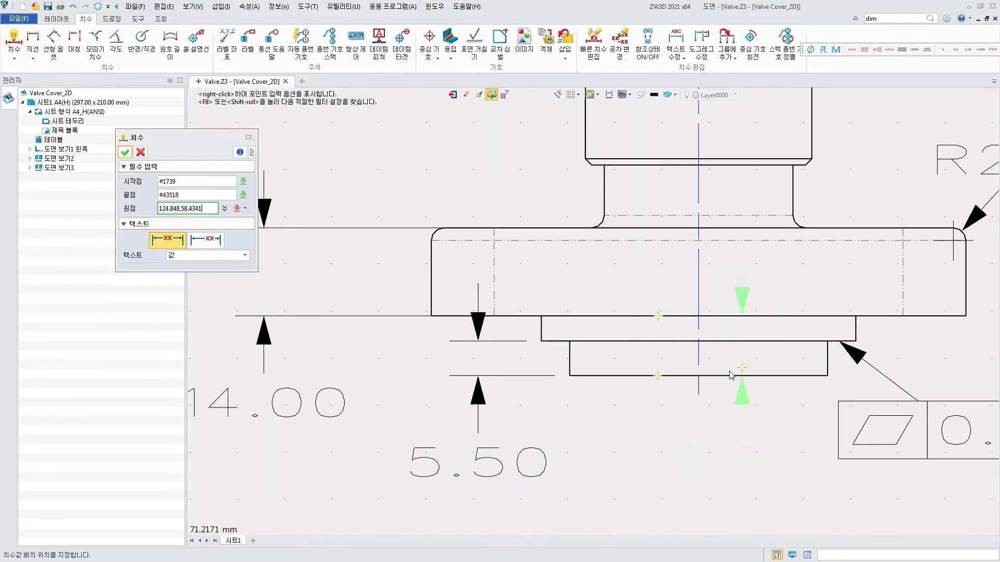
scroll(725, 372, "down", 2)
left_click(677, 374)
left_click(932, 180)
middle_click_drag(769, 330, 703, 335)
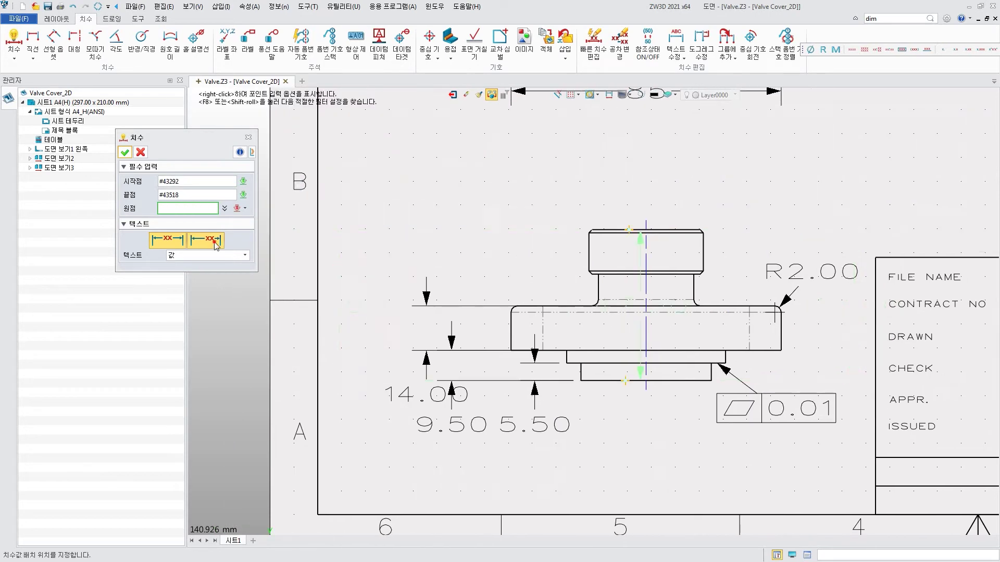
key("Escape")
Step: Move the 14, 9.5 and 5.5 dimensions left and drop their trailing zeros
left_click_drag(425, 380, 338, 260)
left_click_drag(450, 411, 389, 411)
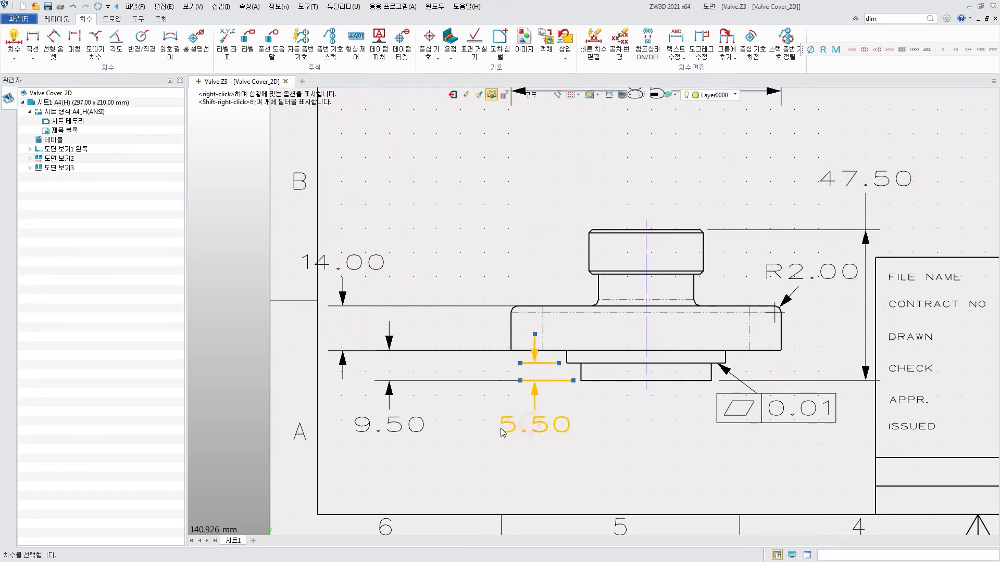
left_click_drag(535, 411, 489, 411)
left_click_drag(338, 260, 371, 267)
left_click(371, 267)
left_click(960, 52)
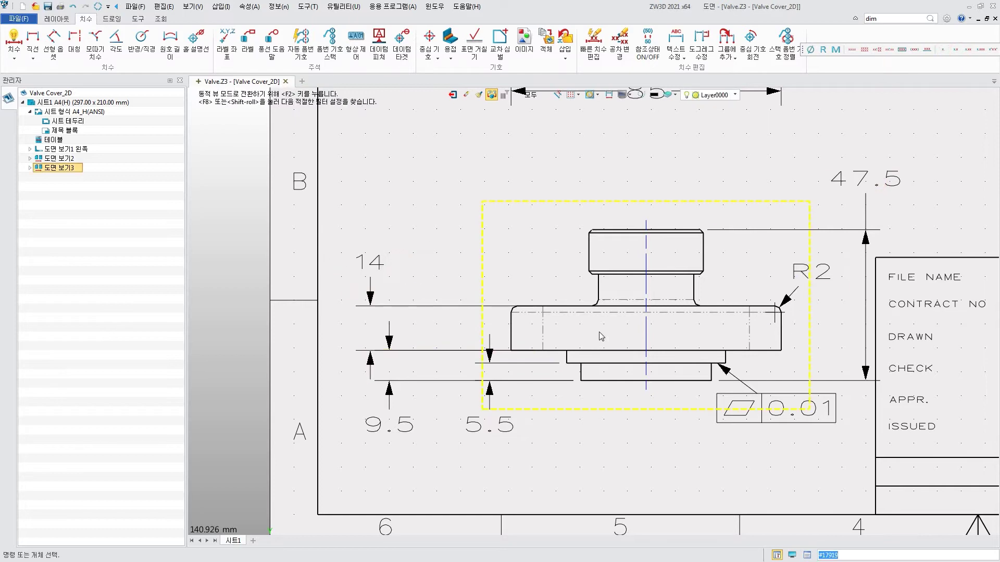
key("Escape")
key("ctrl+f")
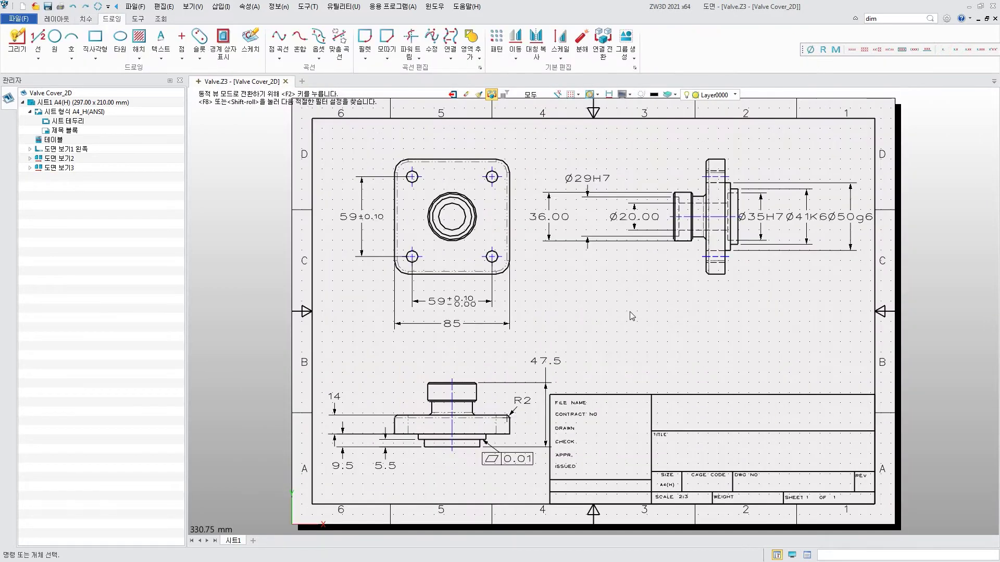
Step: Fill the title block's TITLE field with the $part_name variable and position it
left_click(161, 41)
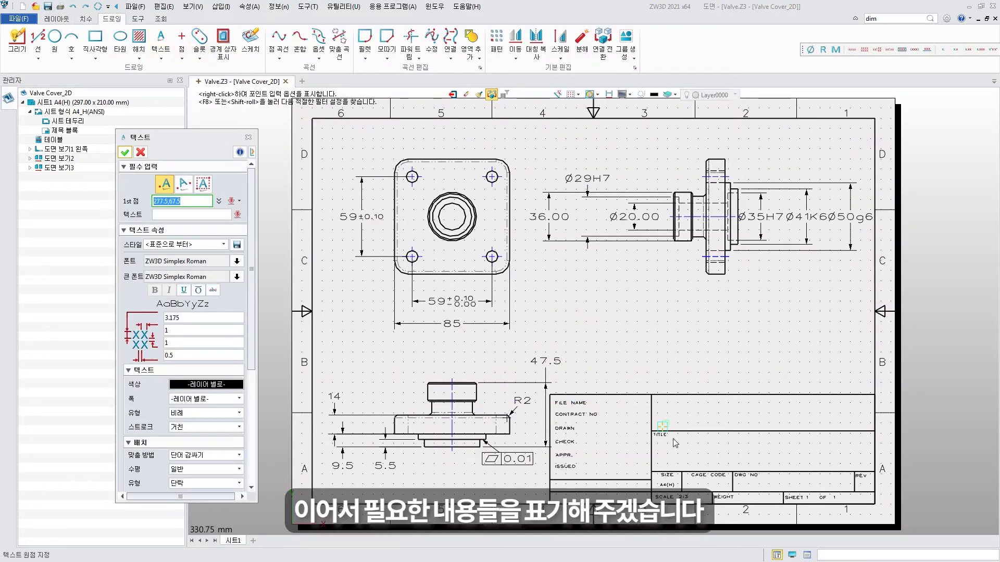
left_click(682, 458)
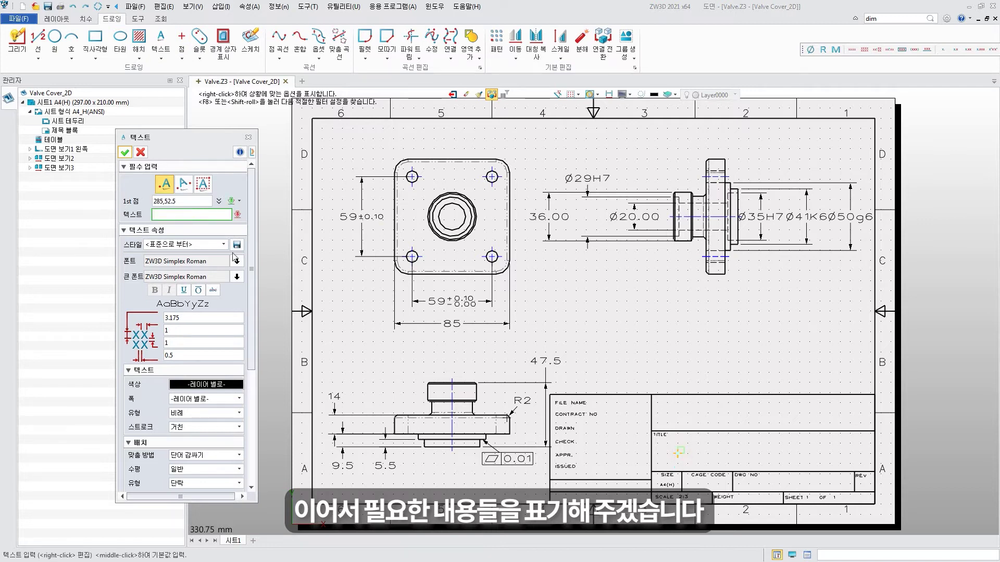
left_click(241, 215)
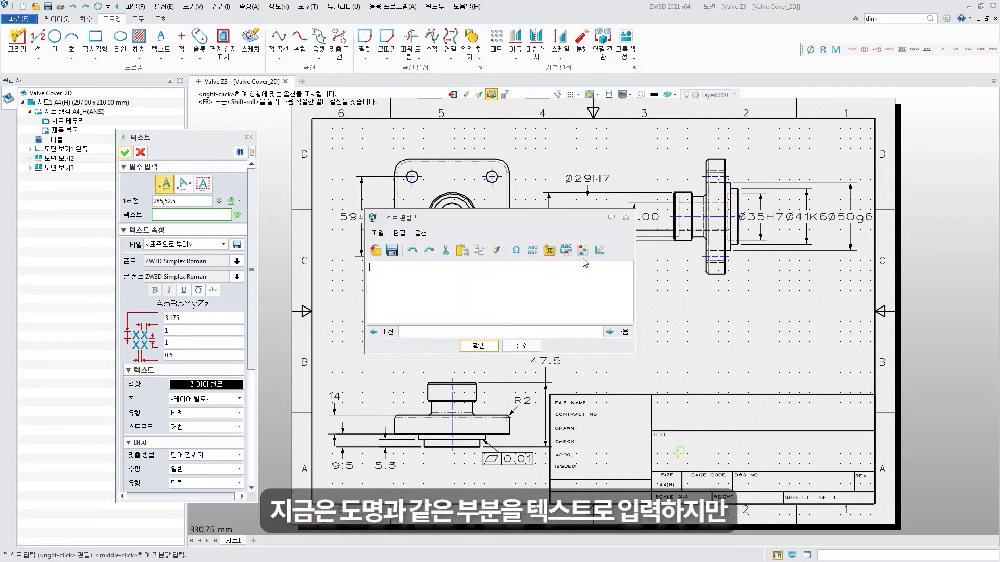
left_click(551, 252)
left_click(917, 369)
left_click(922, 415)
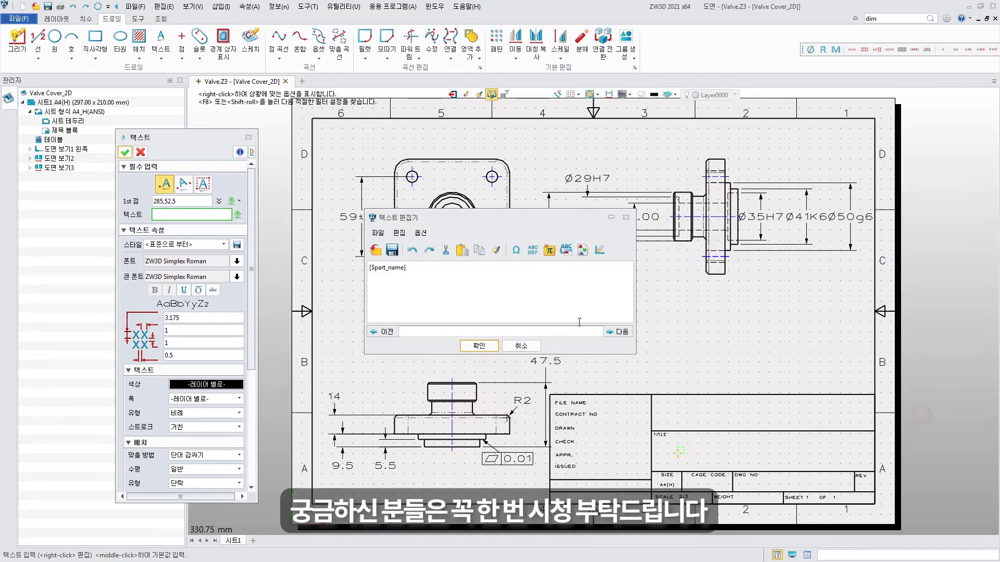
left_click(478, 345)
left_click(125, 153)
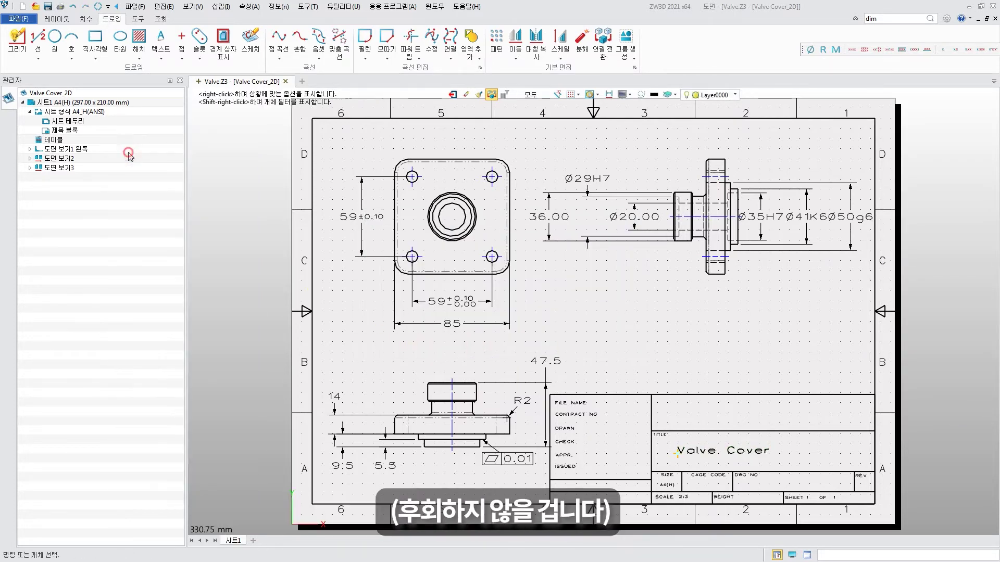
left_click(736, 451)
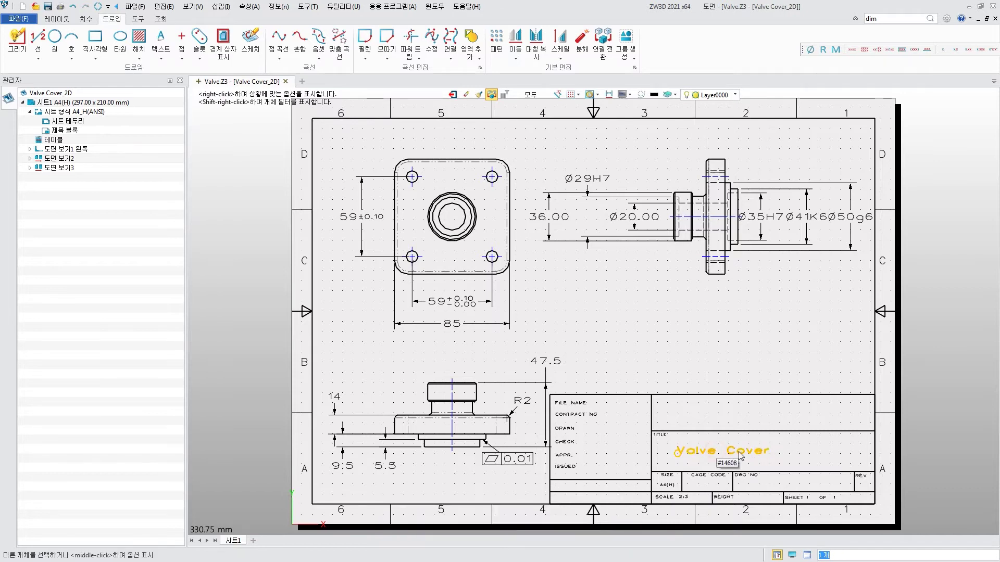
left_click(816, 457)
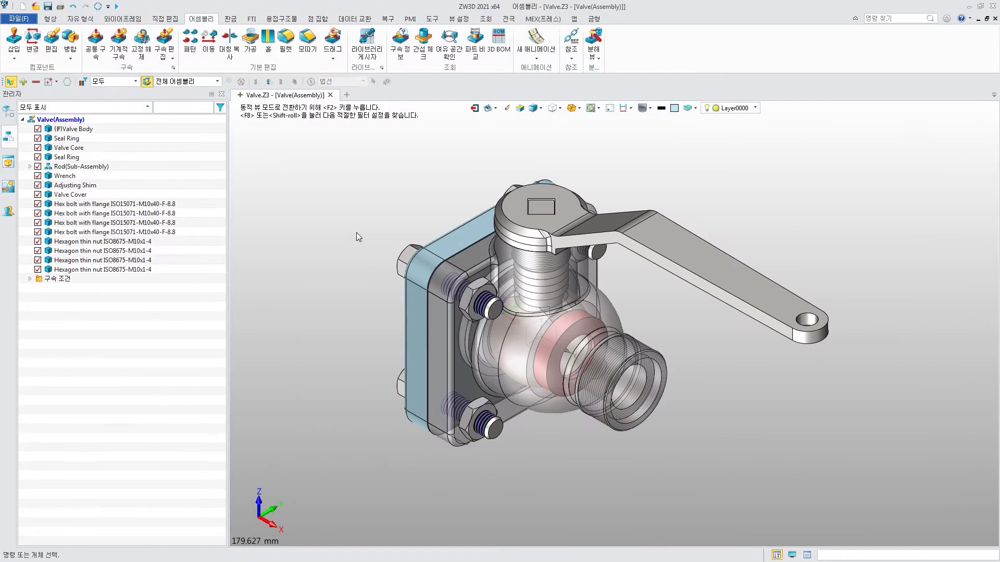
Step: Create a 2D drawing of the valve assembly on the A3_H(ANSI) template
left_click(490, 108)
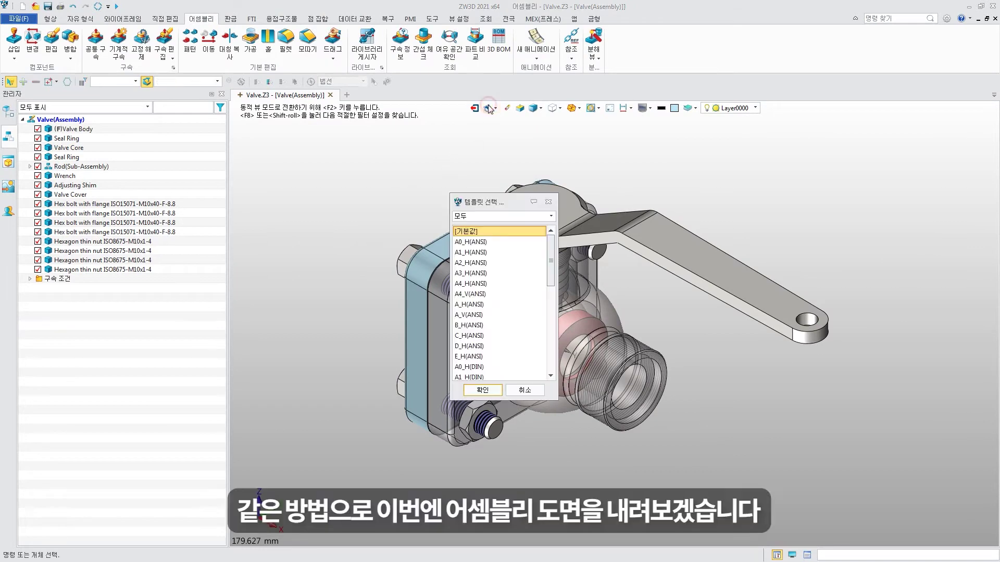
left_click(470, 273)
left_click(482, 390)
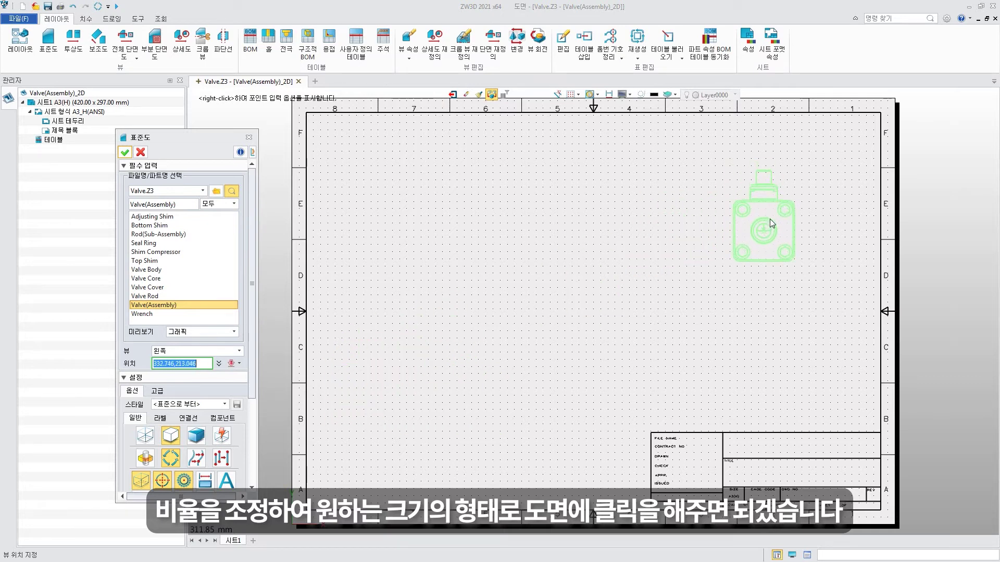
Step: Place a 1:1.5 scale left view of the assembly at the sheet's upper right
scroll(191, 412, "down", 2)
scroll(191, 412, "down", 2)
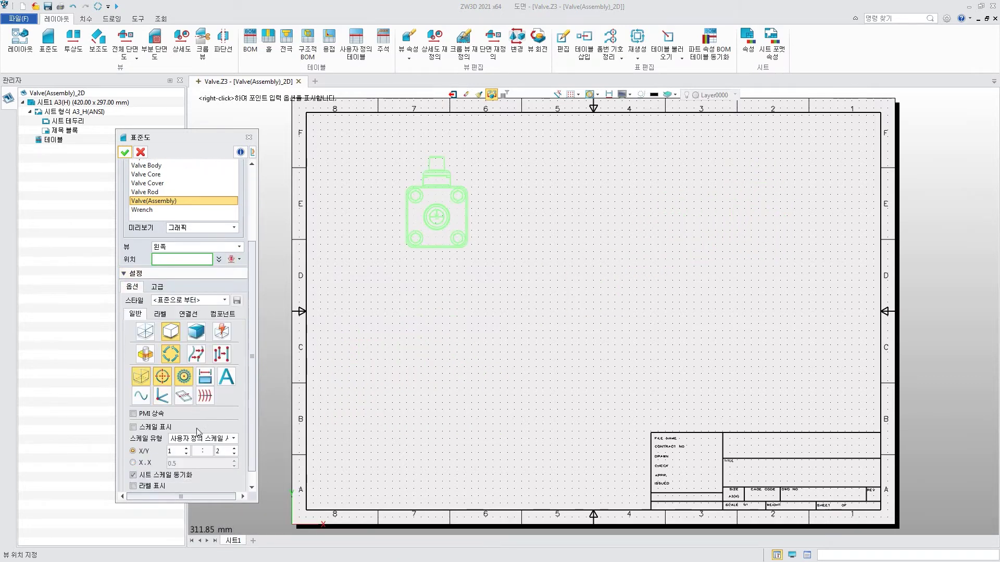
scroll(222, 451, "down", 1)
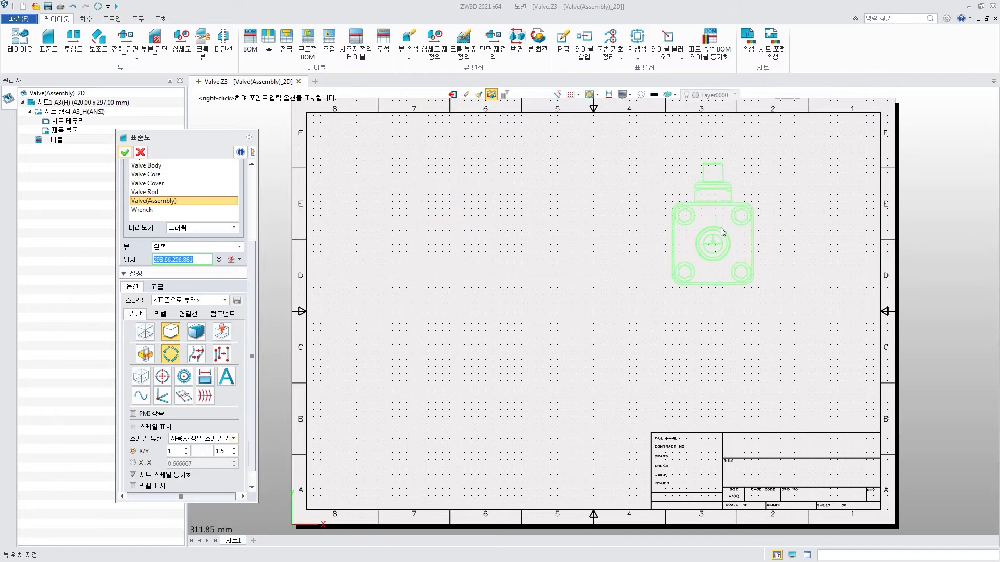
left_click(748, 227)
scroll(518, 288, "up", 1)
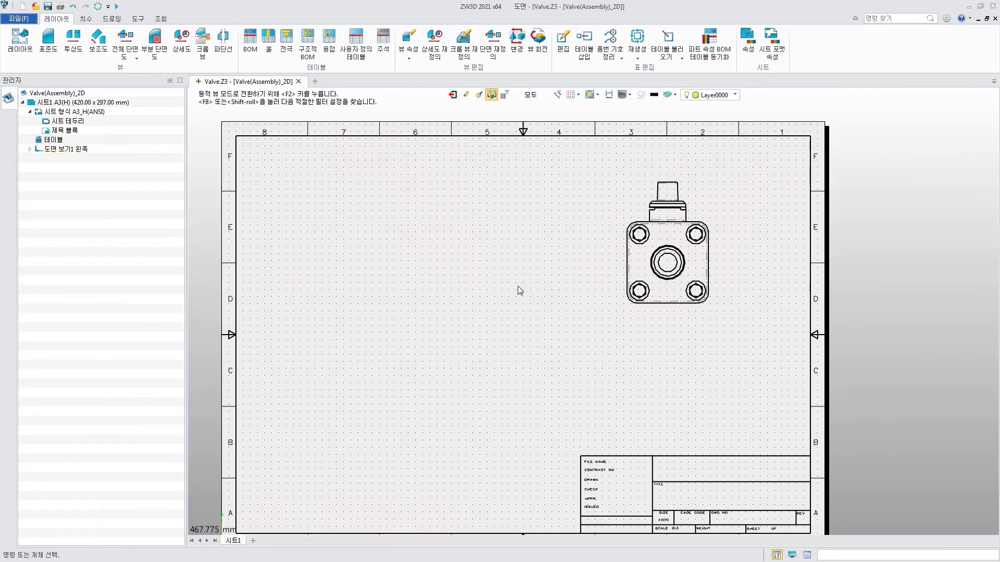
scroll(526, 281, "up", 1)
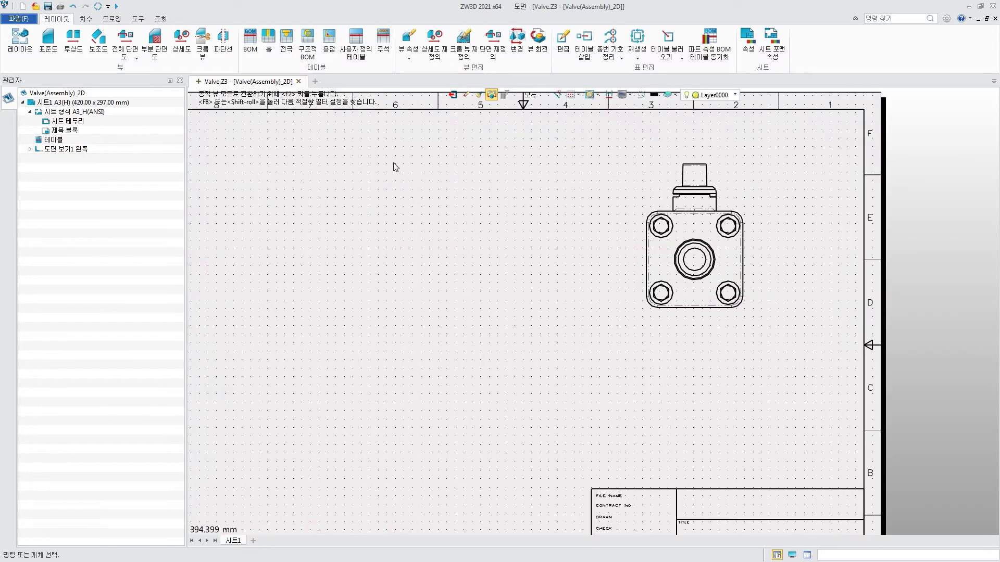
Step: Cut a rectangular partial section through the square-flanged view, with depth set at the central bore circle
left_click(150, 36)
left_click(712, 163)
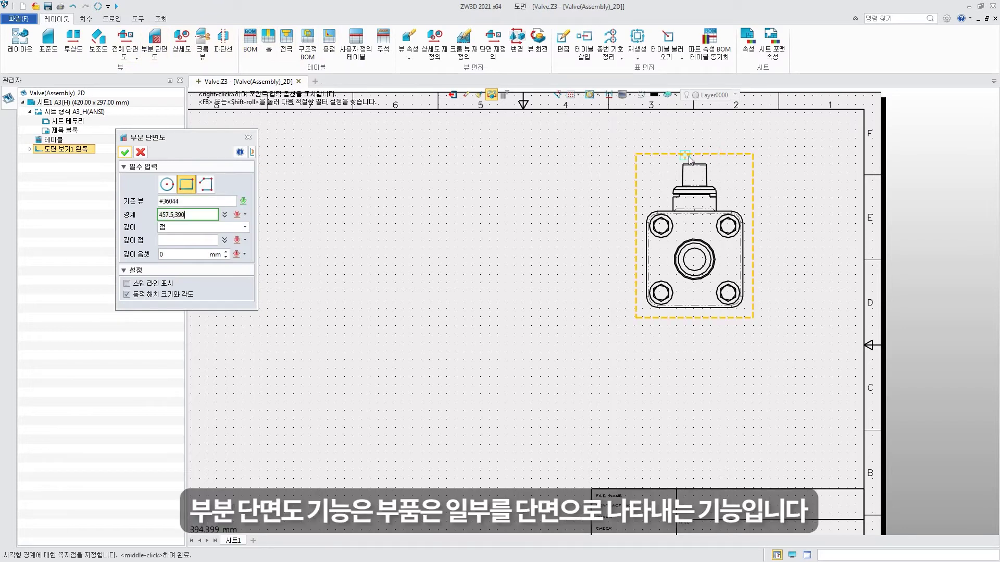
left_click(697, 159)
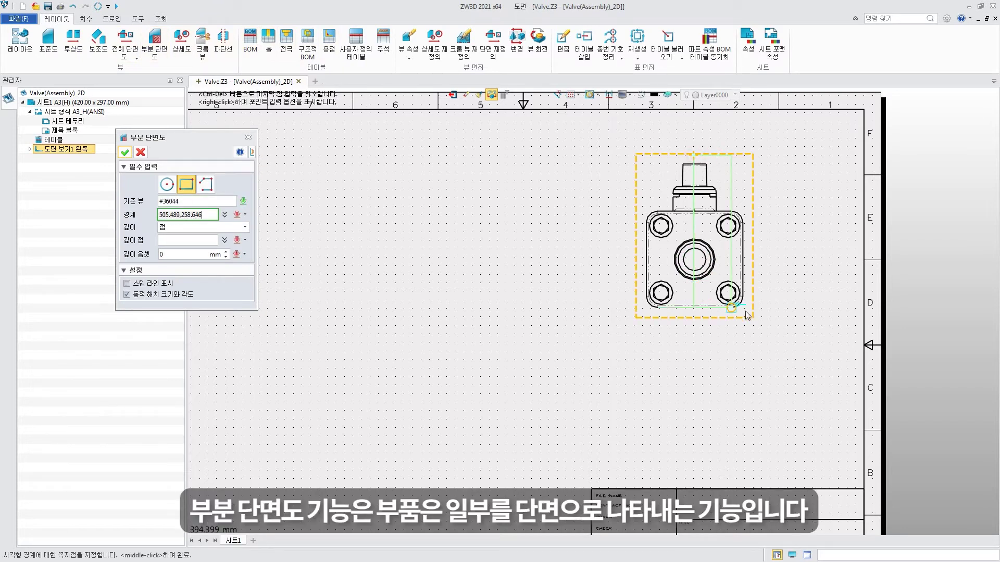
scroll(749, 316, "up", 2)
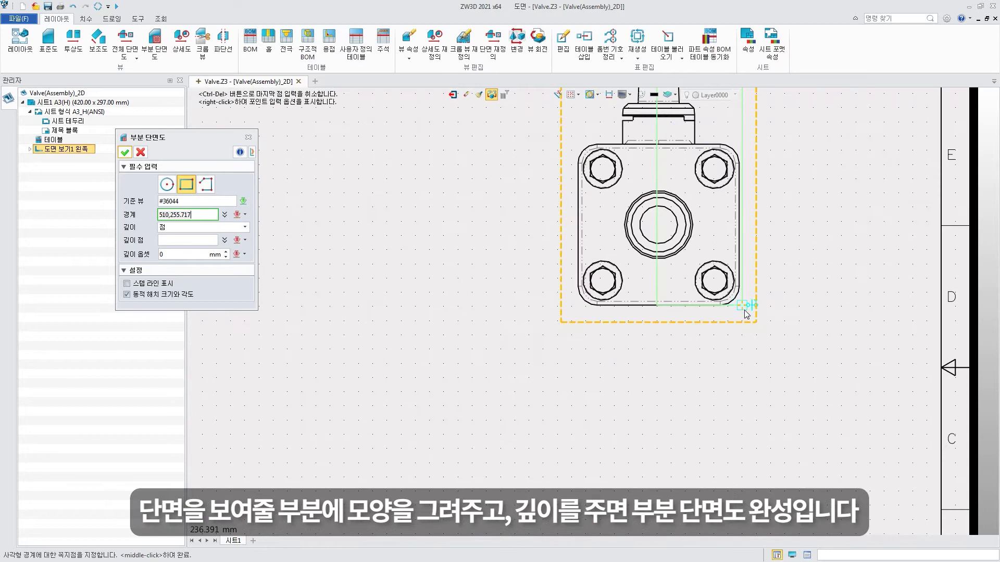
left_click(746, 313)
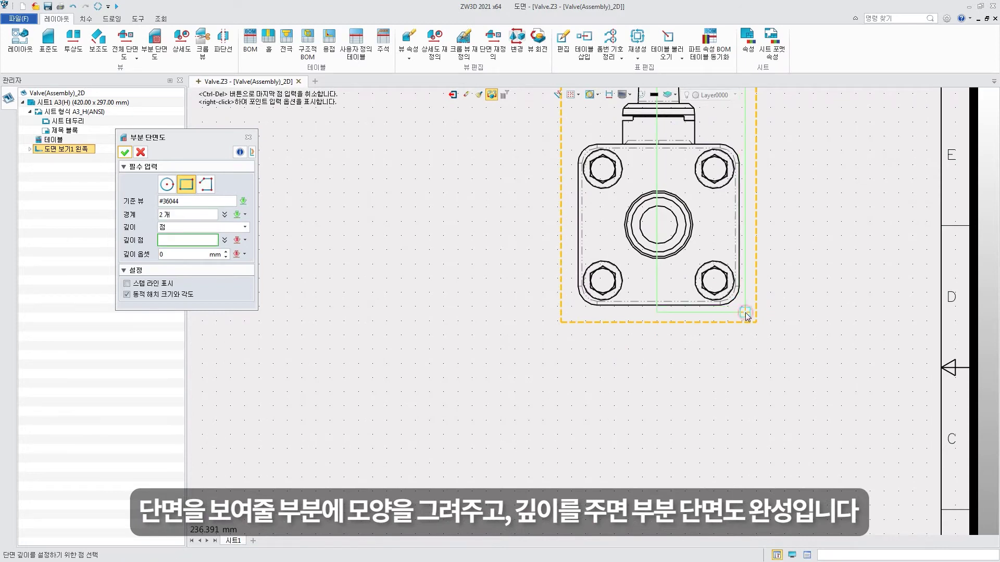
left_click(682, 237)
key("Return")
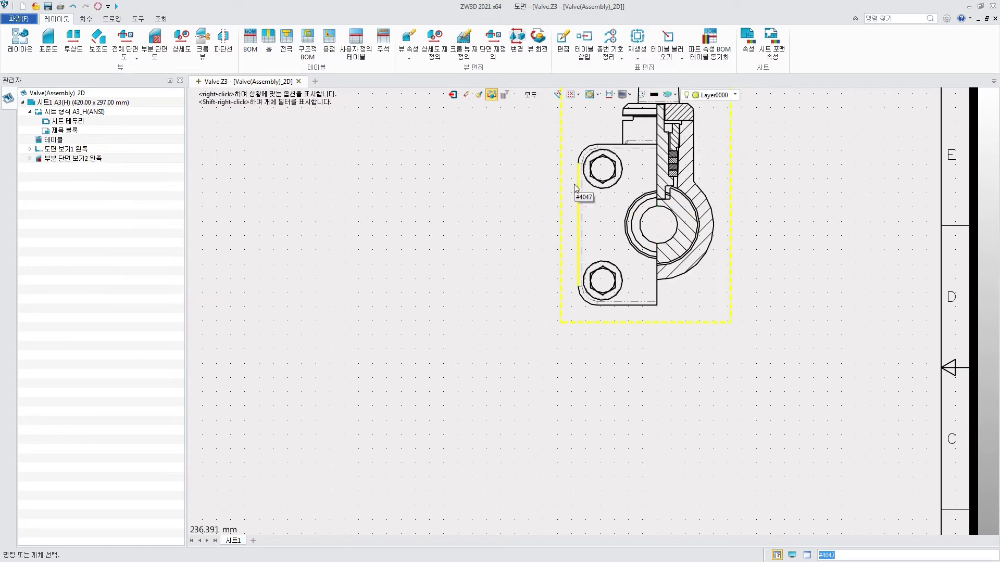
scroll(477, 277, "down", 1)
scroll(428, 280, "down", 1)
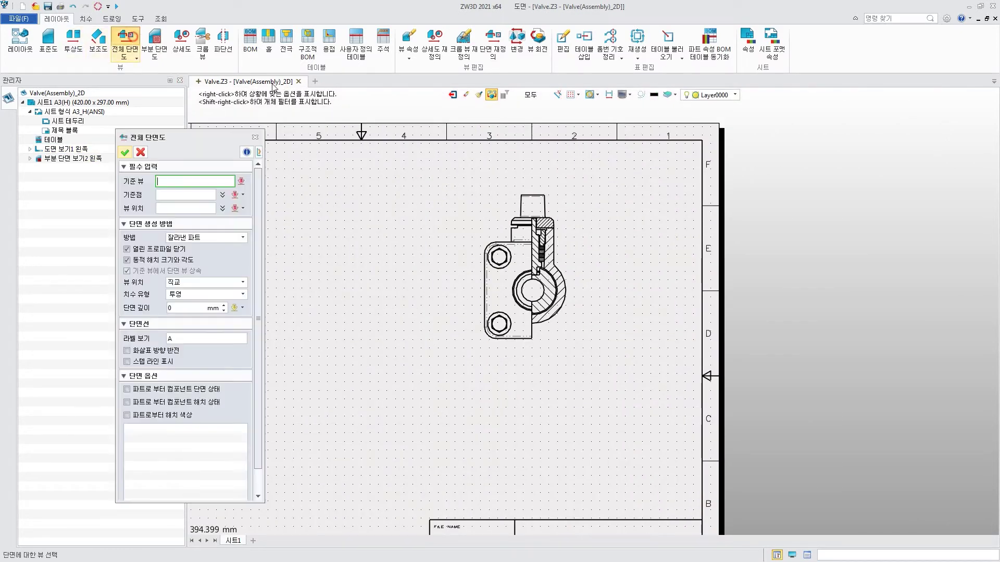
Step: Place full section view A-A at 1:1.5 to the left of the side view
left_click(536, 189)
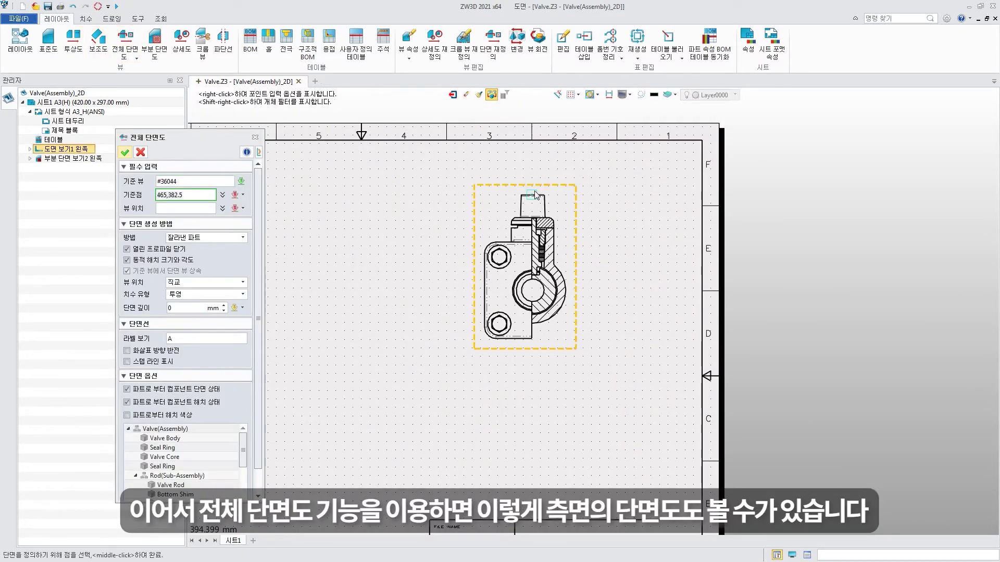
left_click(533, 349)
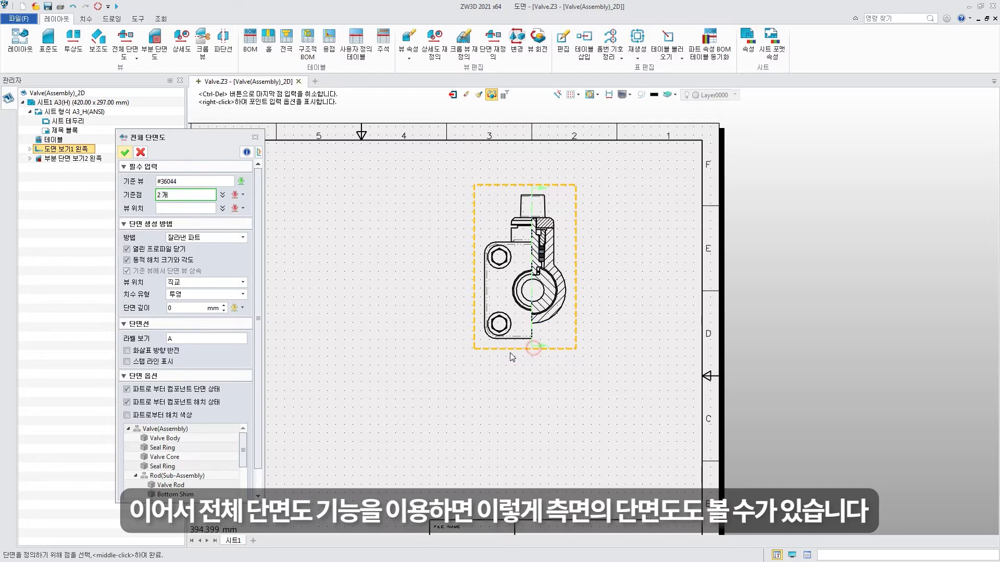
middle_click(188, 206)
middle_click_drag(355, 291, 415, 281)
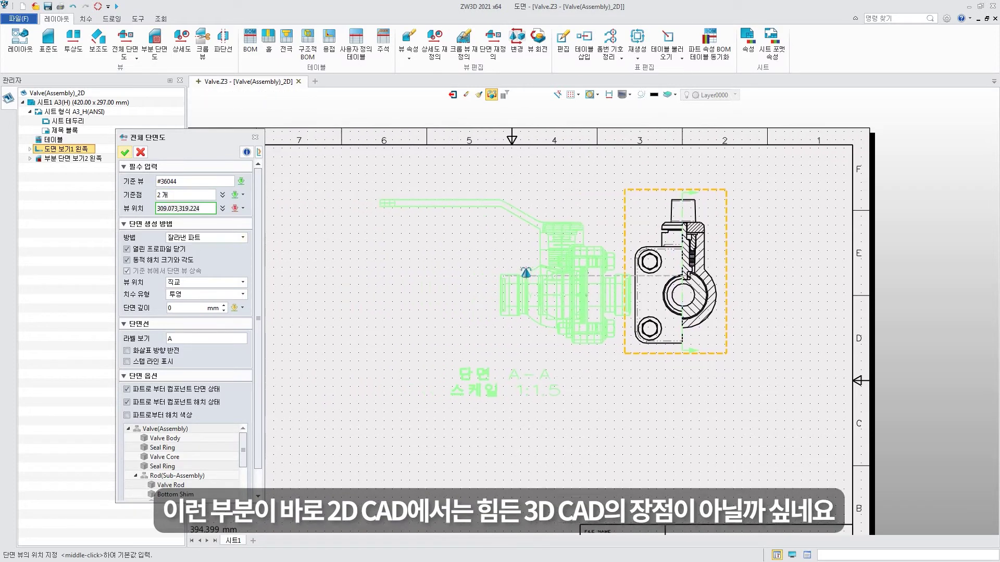
scroll(415, 281, "down", 1)
scroll(468, 278, "down", 2)
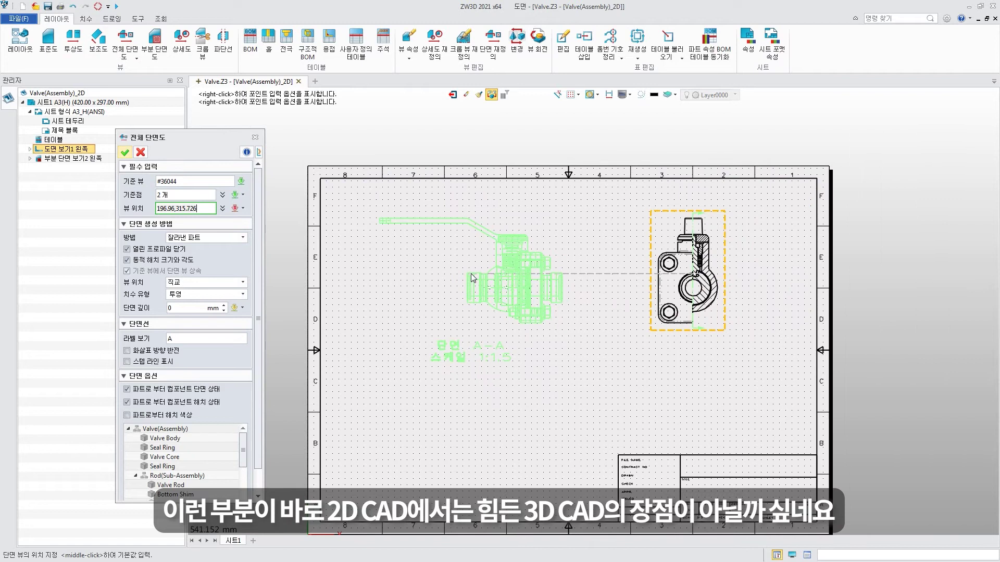
left_click(126, 153)
scroll(525, 385, "up", 1)
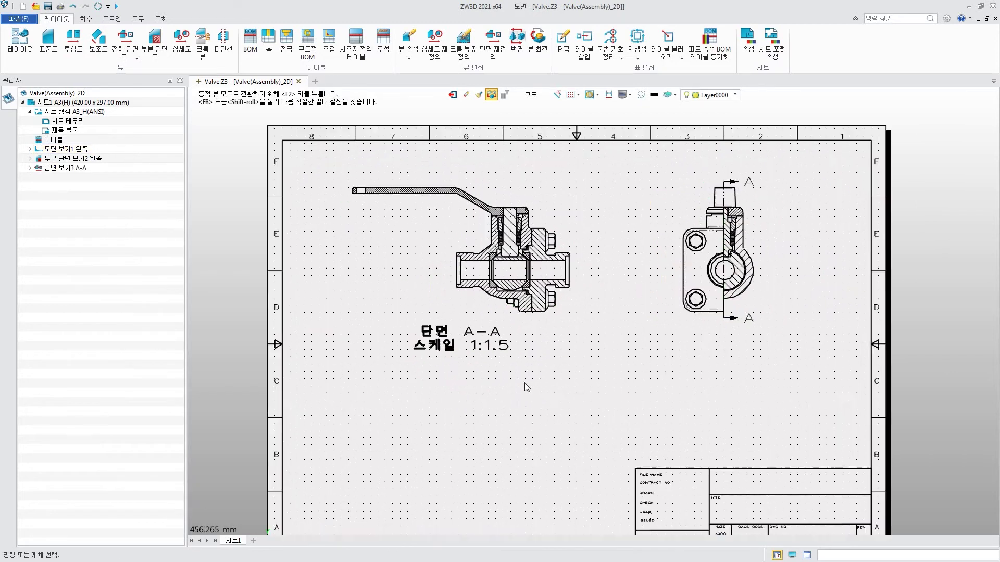
Step: Add a first-angle projected top view below section A-A
left_click(74, 42)
left_click(217, 226)
left_click(209, 233)
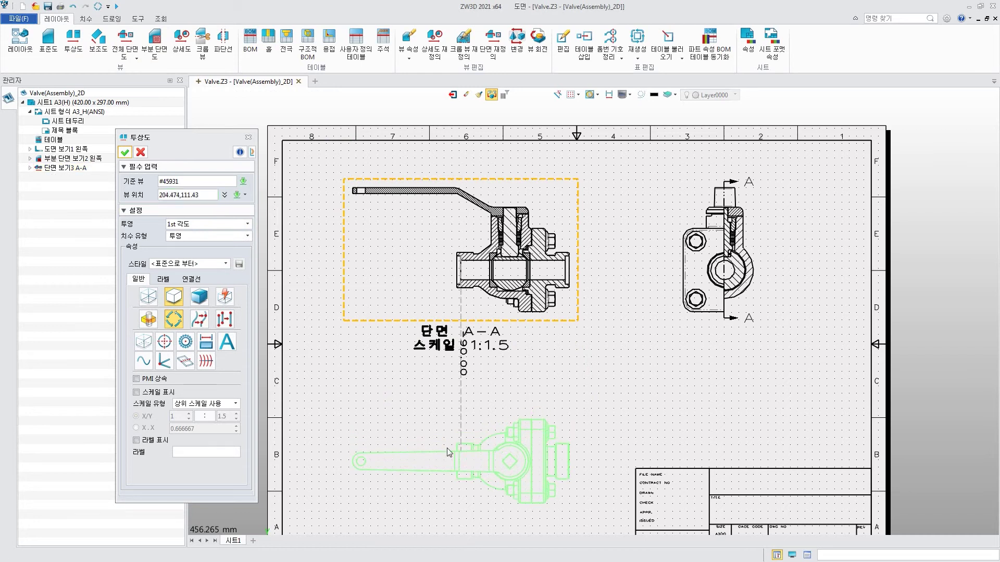
left_click(470, 457)
left_click(141, 152)
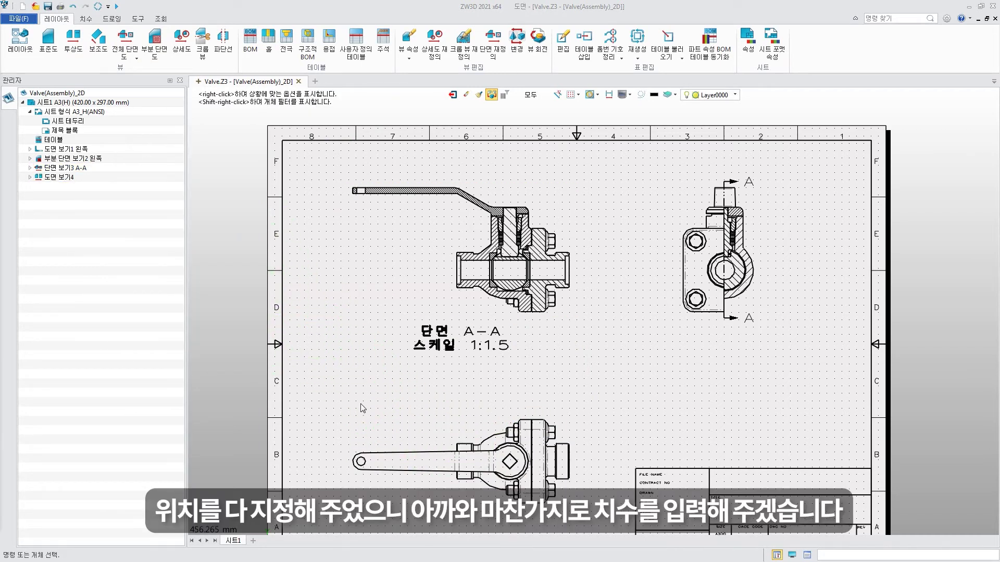
scroll(359, 408, "down", 1)
scroll(364, 402, "down", 2)
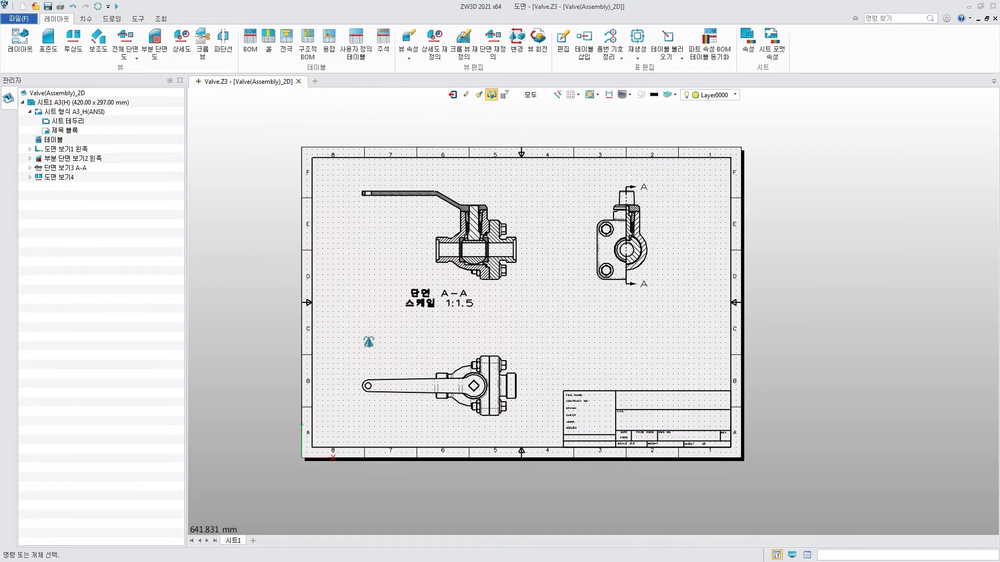
Step: Add the 126.5 overall height, 42.5 bore and 59 bolt-spacing dimensions, plus the Ø14 stem diameter
middle_click_drag(369, 342, 368, 349)
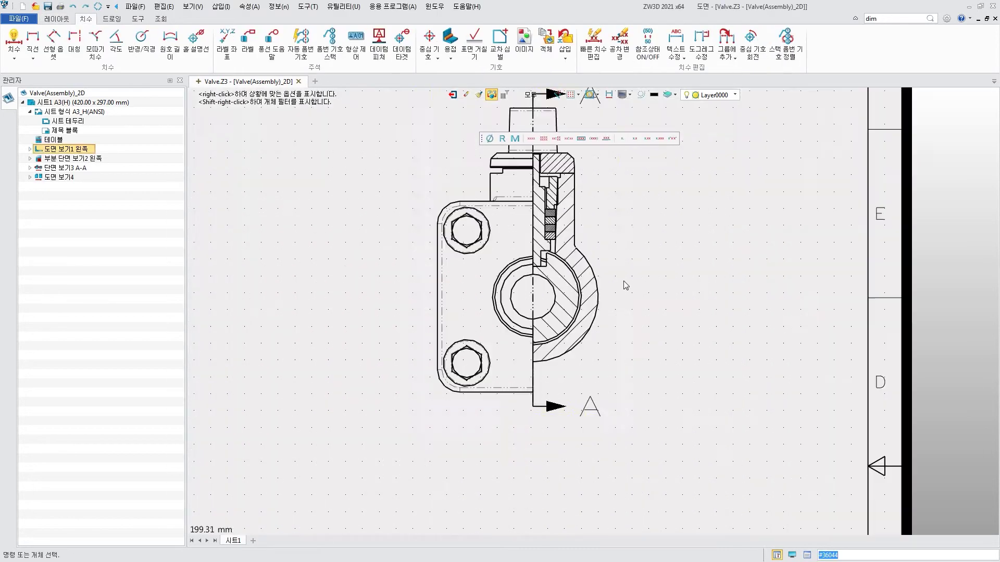
left_click(513, 170)
left_click(489, 453)
left_click(646, 312)
left_click(489, 357)
left_click(597, 406)
left_click(424, 424)
left_click(424, 291)
left_click(352, 358)
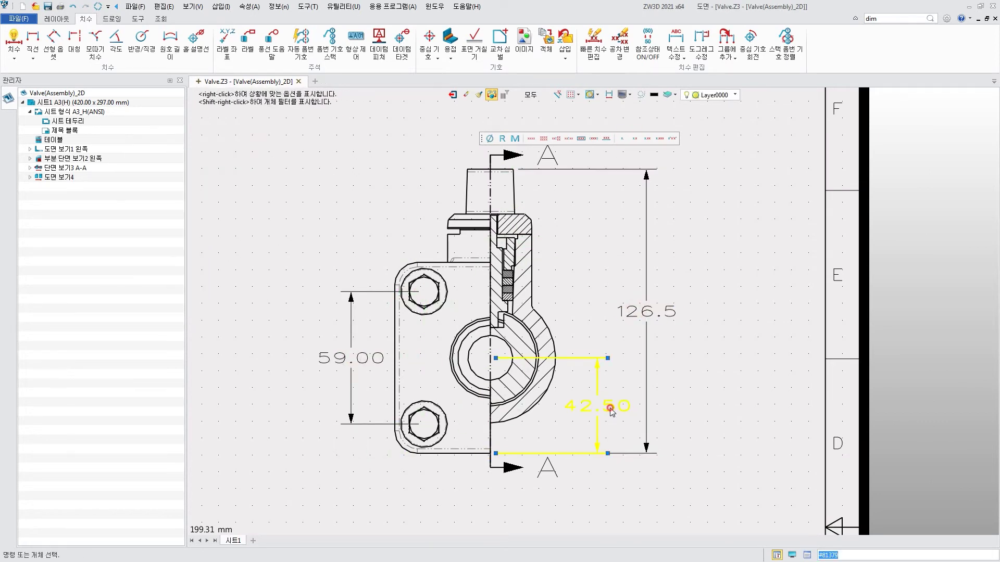
scroll(524, 246, "down", 3)
scroll(524, 246, "up", 3)
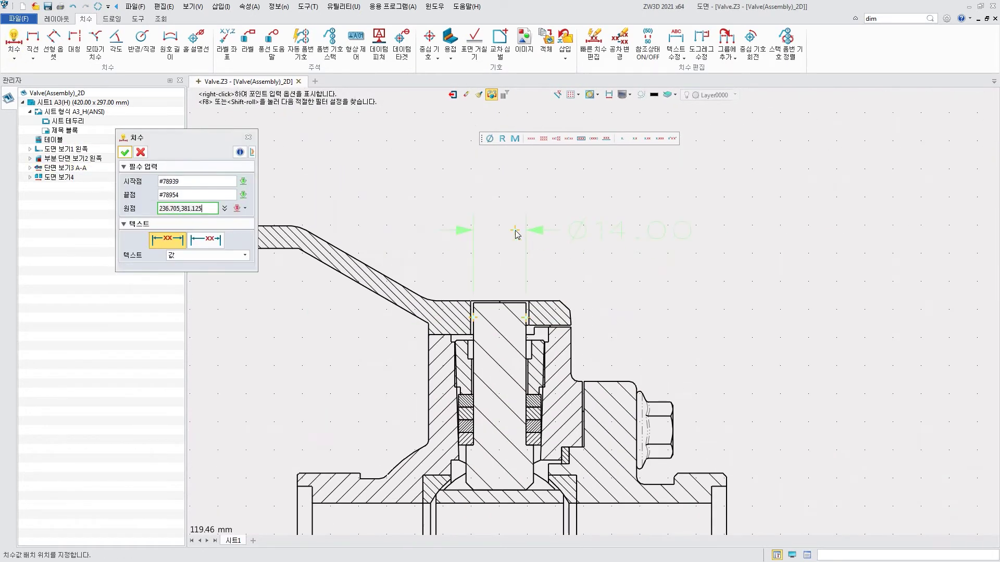
left_click(525, 177)
key("Escape")
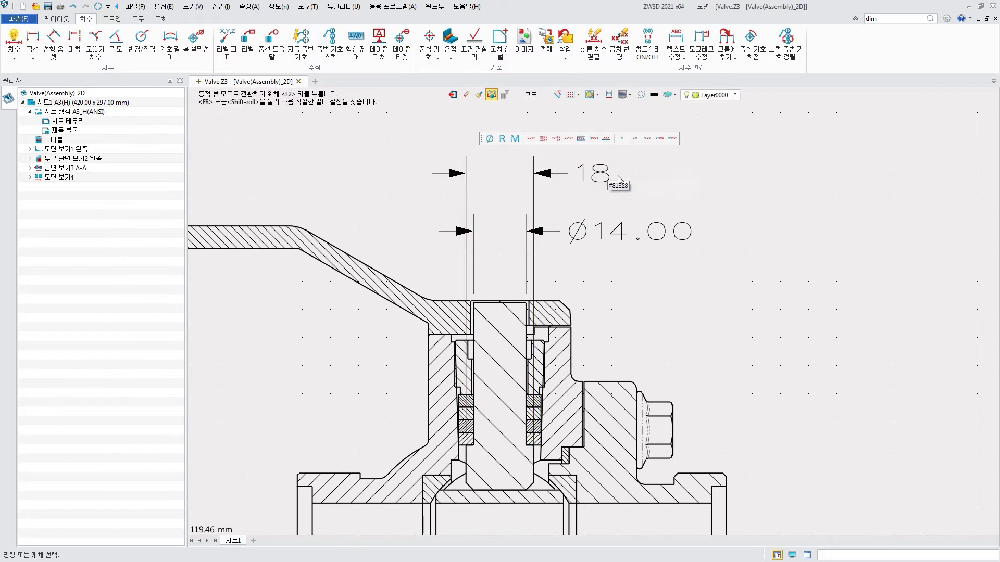
Step: Give the Ø18 and Ø14 stem dimensions H11/d11 fit tolerances
middle_click_drag(693, 193, 572, 267)
left_click(619, 43)
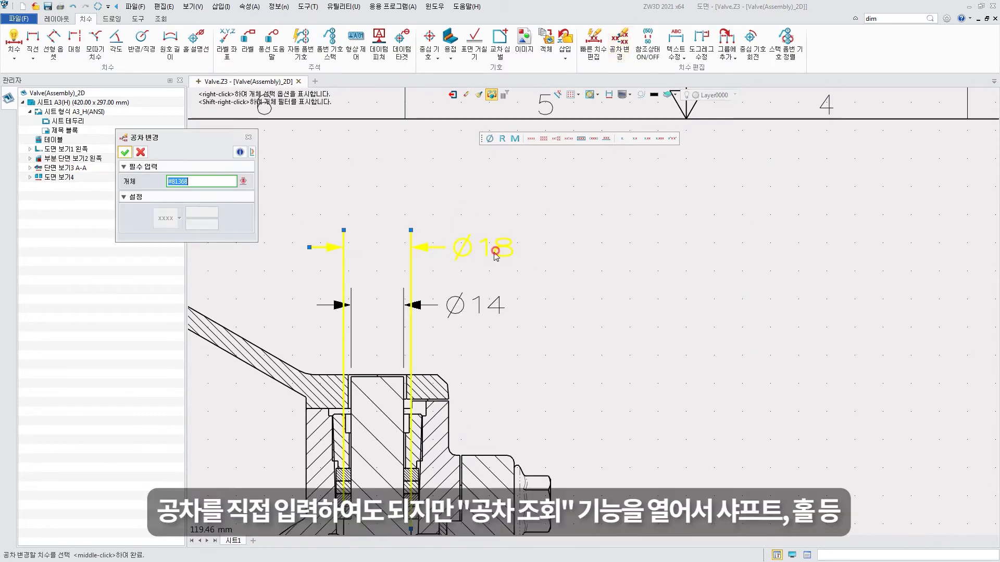
left_click(161, 219)
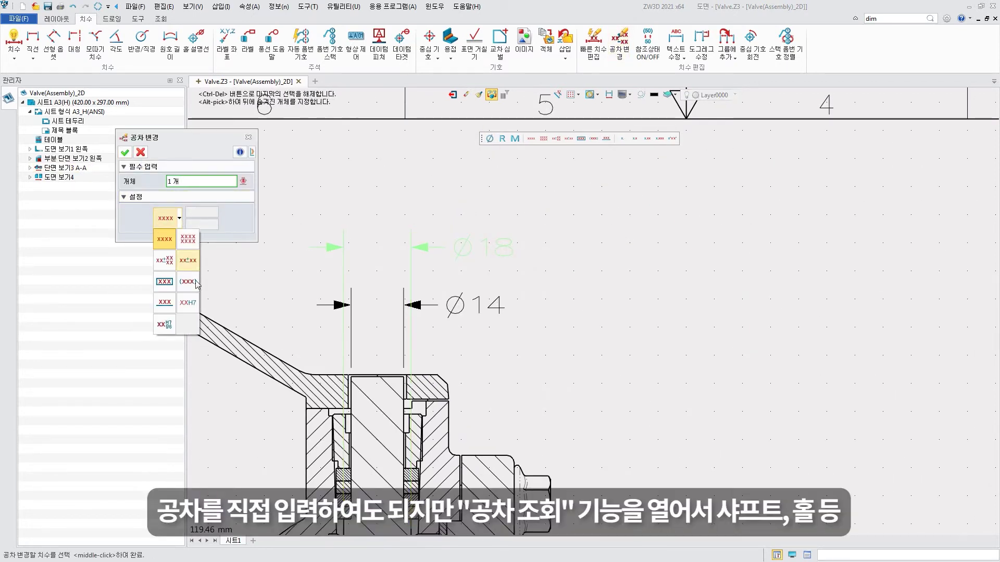
left_click(165, 325)
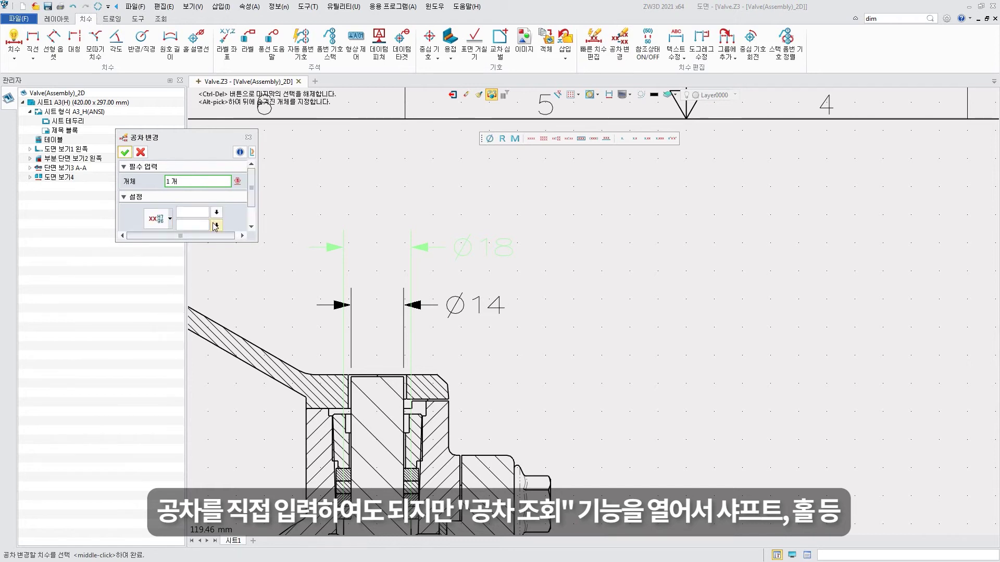
scroll(215, 227, "down", 2)
scroll(216, 225, "up", 3)
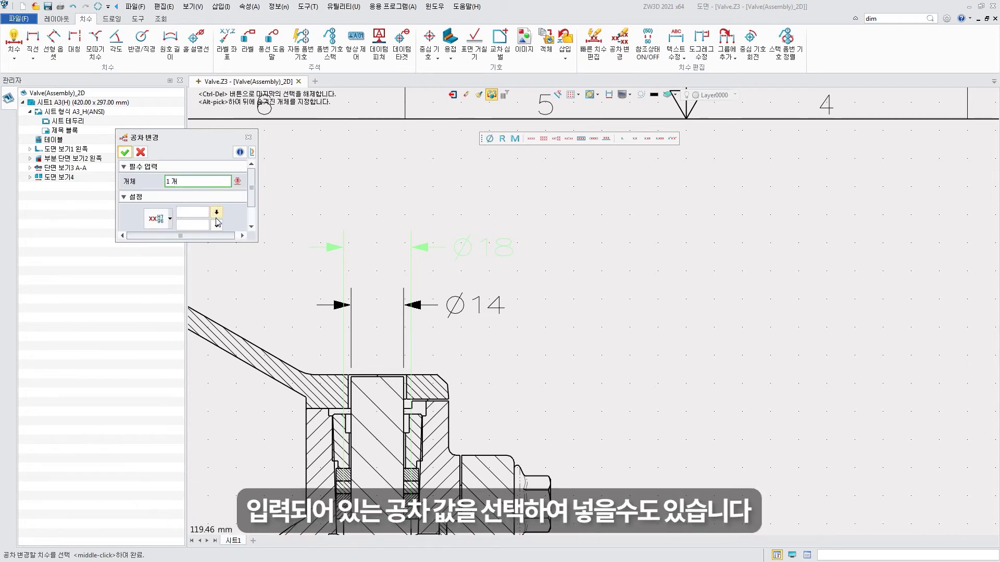
left_click(216, 214)
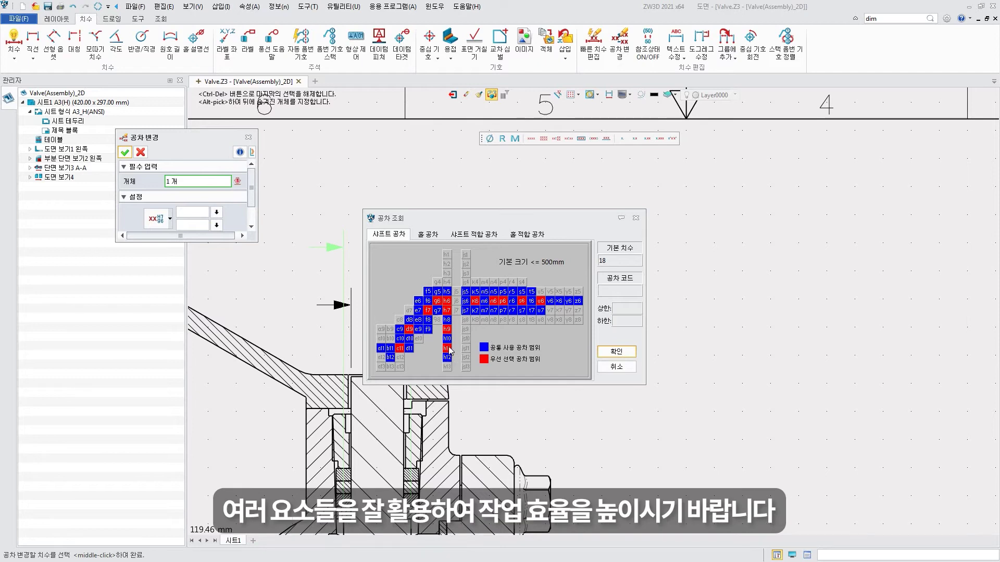
left_click(616, 352)
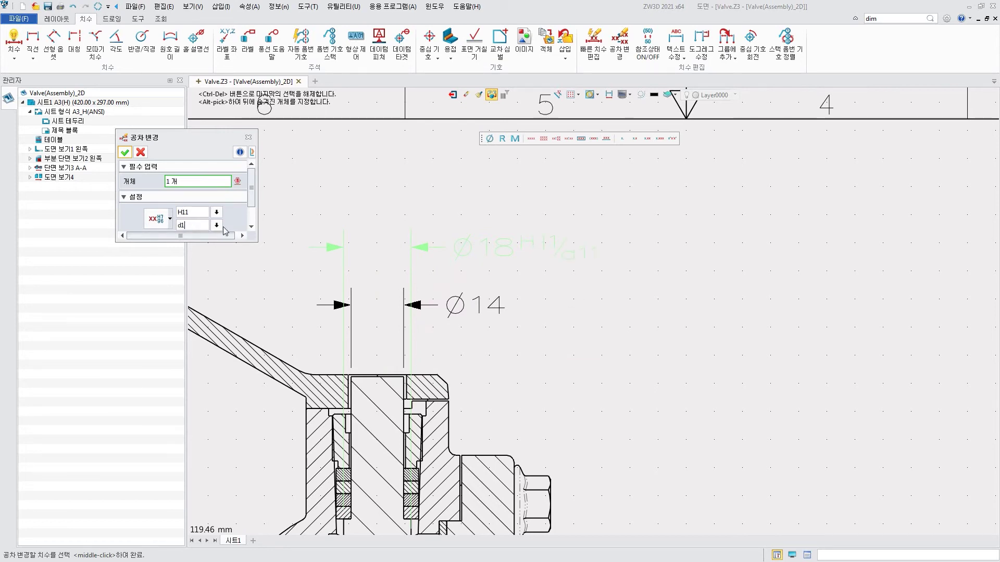
left_click(125, 152)
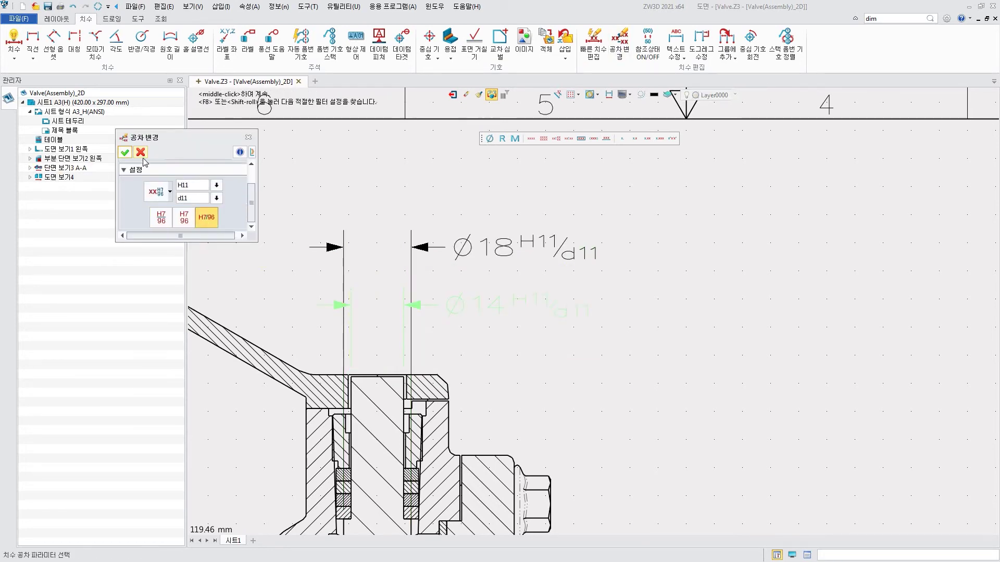
left_click(576, 345)
Step: Add the Ø20 bore dimension and another diameter dimension on the bore
scroll(490, 312, "up", 2)
left_click(489, 313)
scroll(490, 313, "down", 3)
left_click(482, 414)
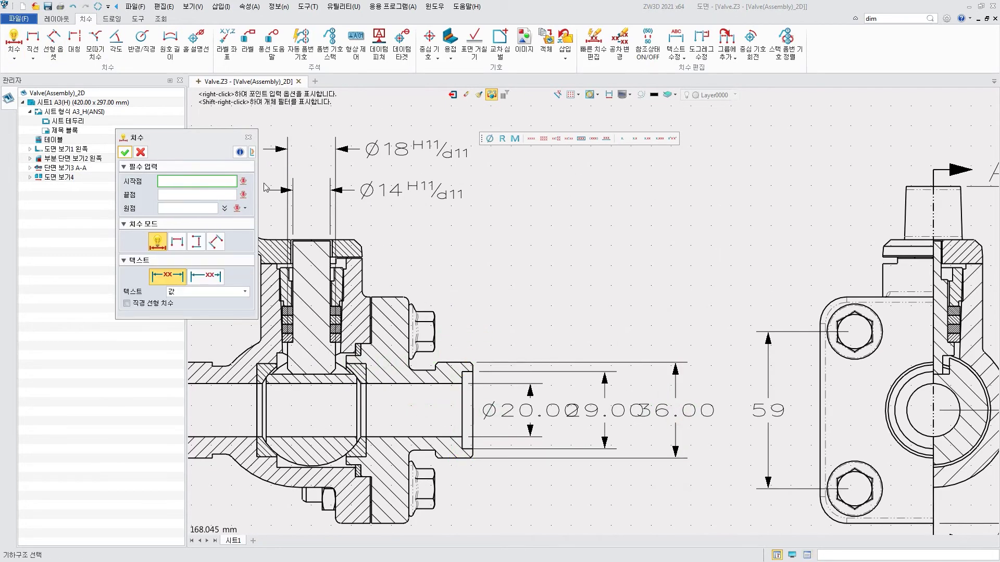
Step: Give Ø29 an H7 tolerance and relabel the 36 dimension as M36X2
key("Escape")
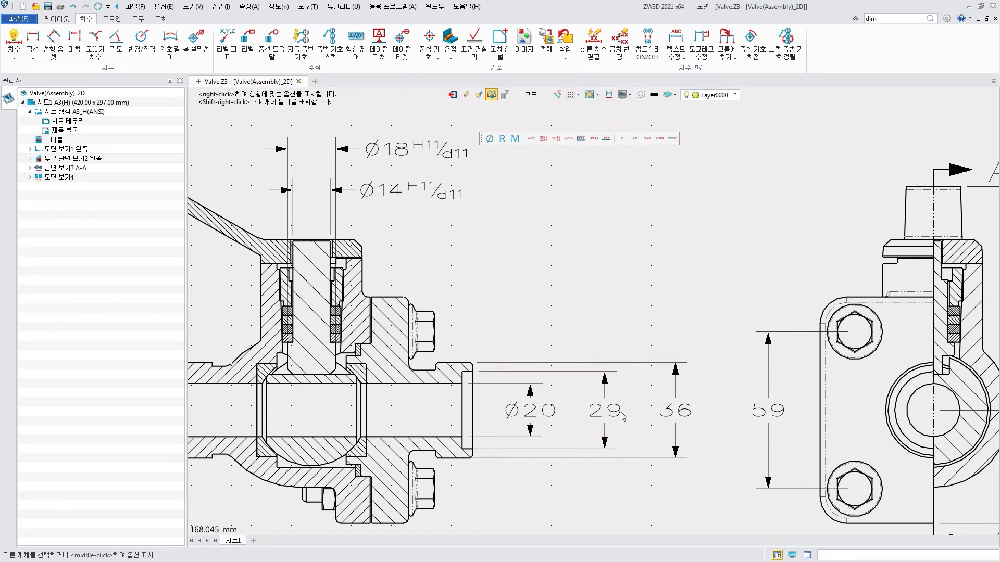
left_click(622, 417)
left_click(619, 44)
left_click(166, 218)
left_click(124, 152)
middle_click_drag(637, 429, 525, 412)
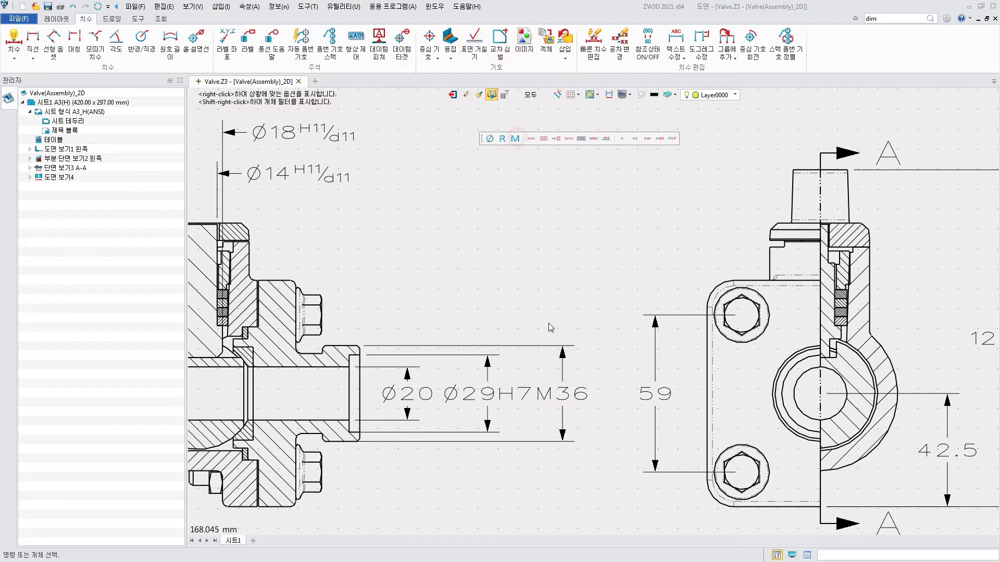
double_click(579, 375)
type("[Val]X2")
left_click(479, 356)
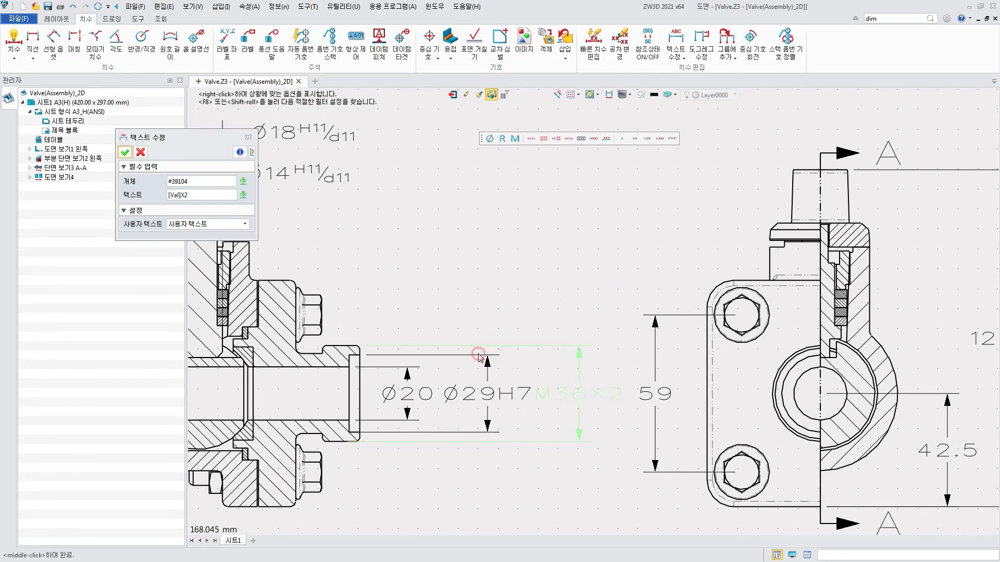
Step: Add Ø29 and Ø35 diameter dimensions at the valve's left end
middle_click_drag(479, 360, 911, 336)
left_click(786, 371)
left_click(523, 344)
scroll(528, 338, "down", 2)
left_click(323, 415)
scroll(521, 417, "up", 3)
left_click(564, 388)
scroll(567, 508, "down", 2)
left_click(224, 360)
scroll(599, 344, "up", 3)
Step: Dimension the outer flange with a Ø50 diameter
left_click(596, 342)
scroll(608, 324, "down", 2)
scroll(580, 285, "up", 3)
left_click(580, 286)
scroll(521, 338, "down", 1)
left_click(477, 401)
scroll(333, 363, "down", 2)
left_click(332, 360)
left_click(406, 347)
scroll(406, 347, "down", 1)
scroll(447, 359, "up", 2)
Step: Apply the H11/d11 fit tolerance to the Ø50 dimension
left_click(346, 355)
left_click(619, 44)
left_click(192, 212)
type("H")
left_click(216, 225)
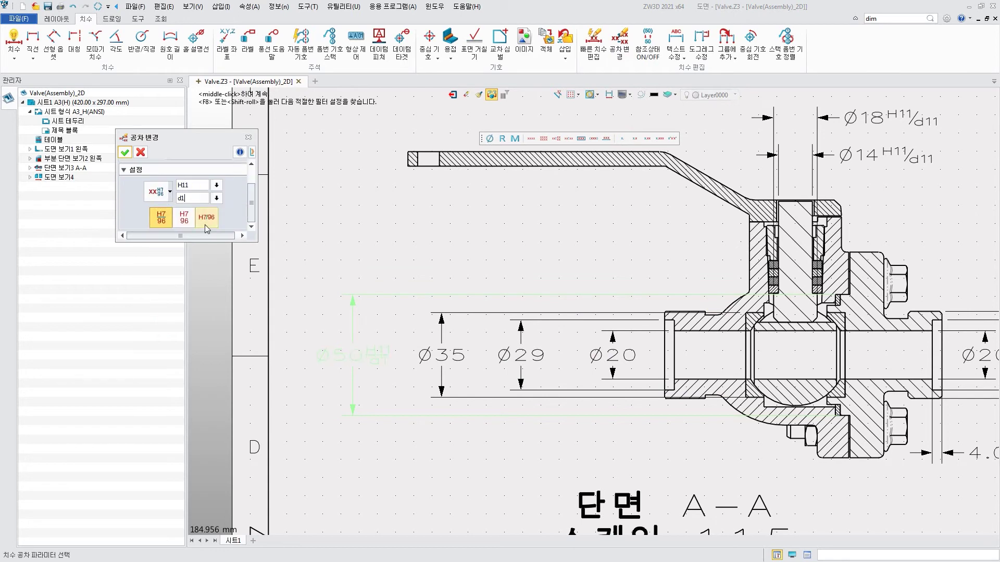
Step: Set the Ø29 dimension to a hole-only H7 tolerance
left_click(124, 153)
left_click(521, 355)
left_click(169, 219)
left_click(165, 282)
left_click(125, 152)
scroll(756, 438, "up", 2)
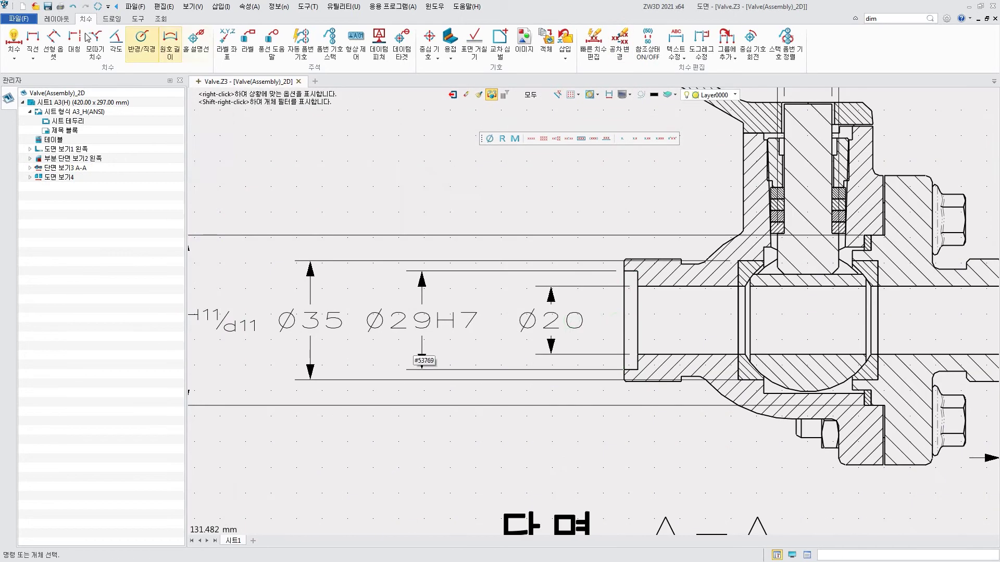
left_click(623, 417)
Step: Add the 4 flange thickness dimension
left_click(546, 448)
scroll(644, 282, "down", 3)
middle_click_drag(677, 468, 677, 209)
scroll(724, 313, "up", 2)
middle_click(724, 312)
Step: Dimension the projected top view from the handle hole: 151.50, 60.50 and overall 212.00
middle_click_drag(668, 476, 877, 436)
left_click(424, 283)
left_click(781, 283)
left_click(598, 435)
left_click(911, 402)
left_click(697, 456)
key("Escape")
scroll(401, 255, "down", 2)
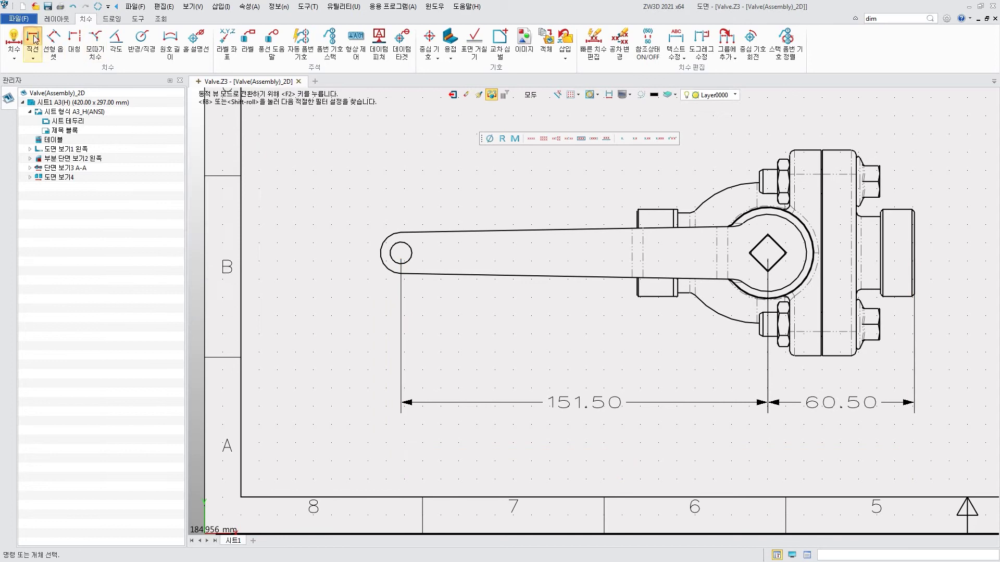
key("Escape")
scroll(501, 368, "down", 3)
key("Escape")
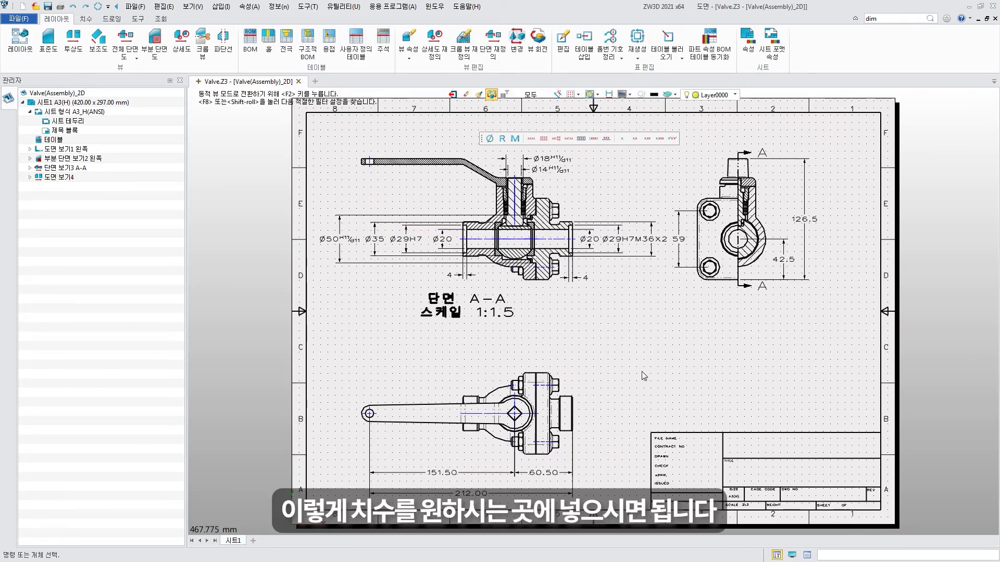
Step: Auto-balloon section view A-A with numbered part balloons
left_click(86, 19)
left_click(300, 42)
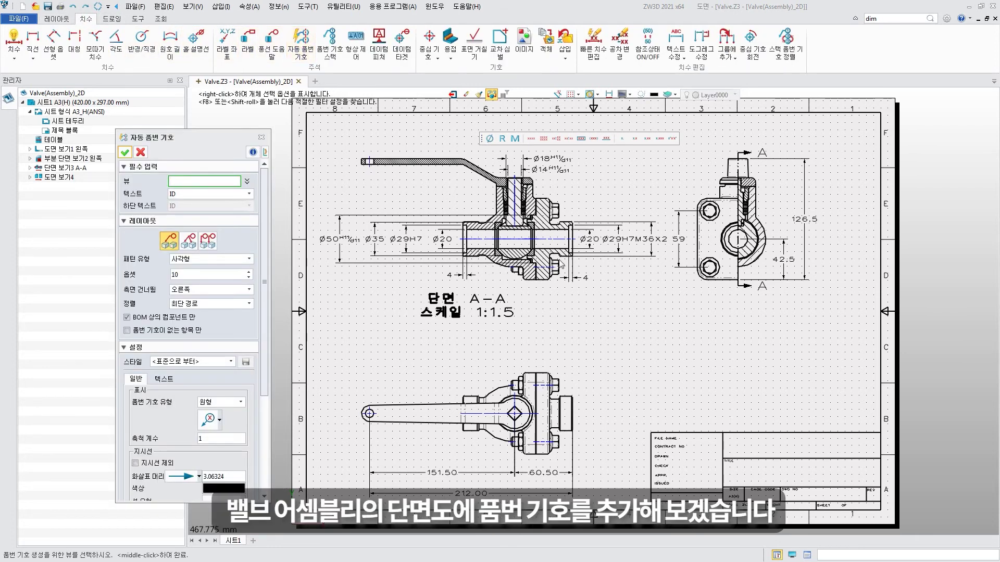
left_click(584, 273)
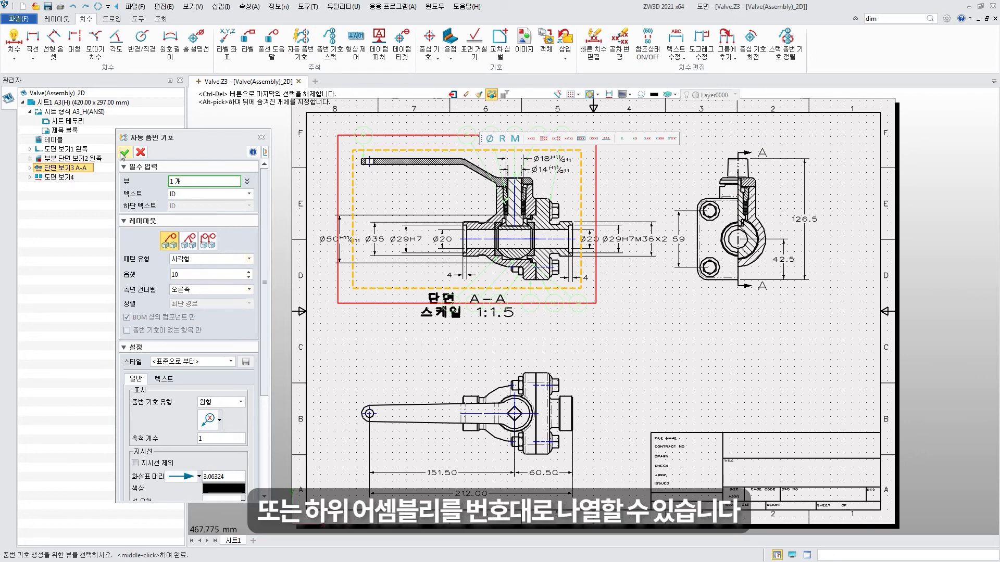
left_click(125, 152)
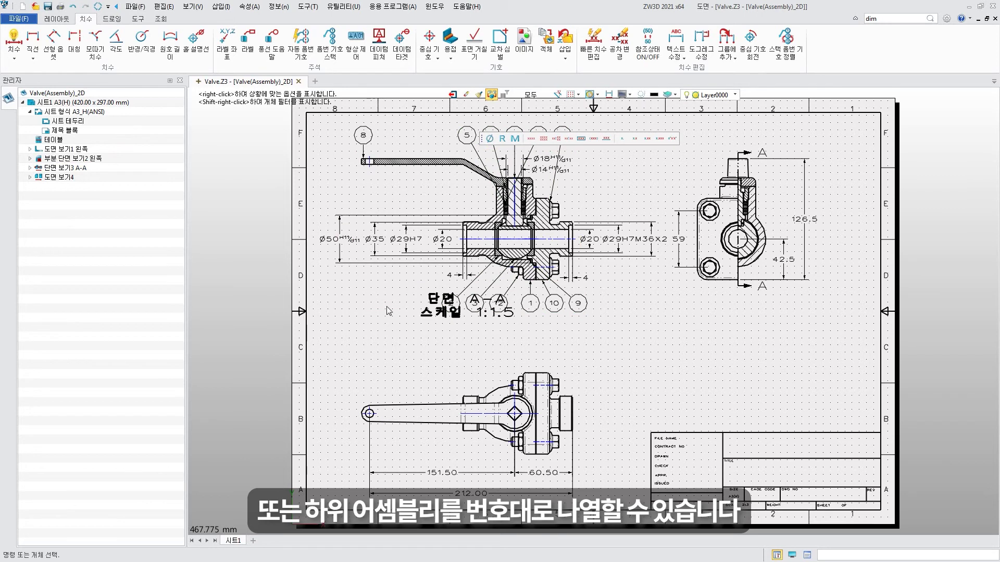
Step: Move the '단면 A-A 스케일 1:1.5' section label further left
left_click(424, 303)
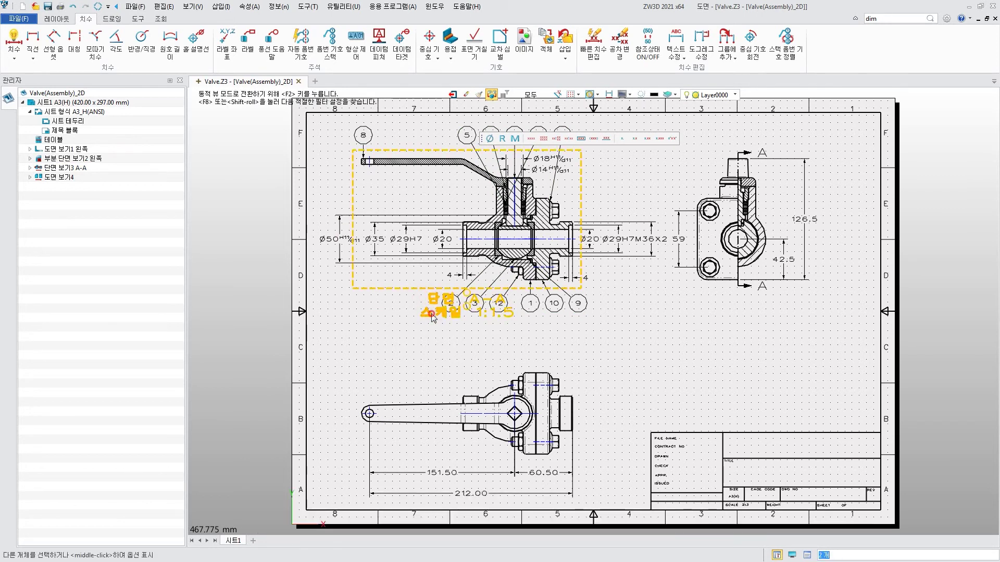
left_click_drag(432, 318, 359, 304)
left_click(347, 304)
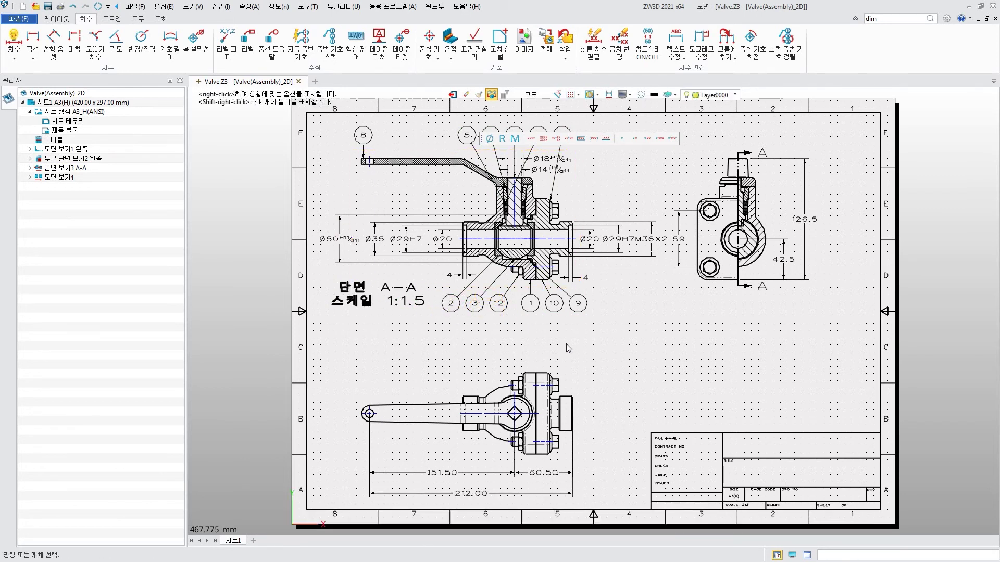
scroll(694, 355, "down", 2)
middle_click_drag(645, 346, 590, 368)
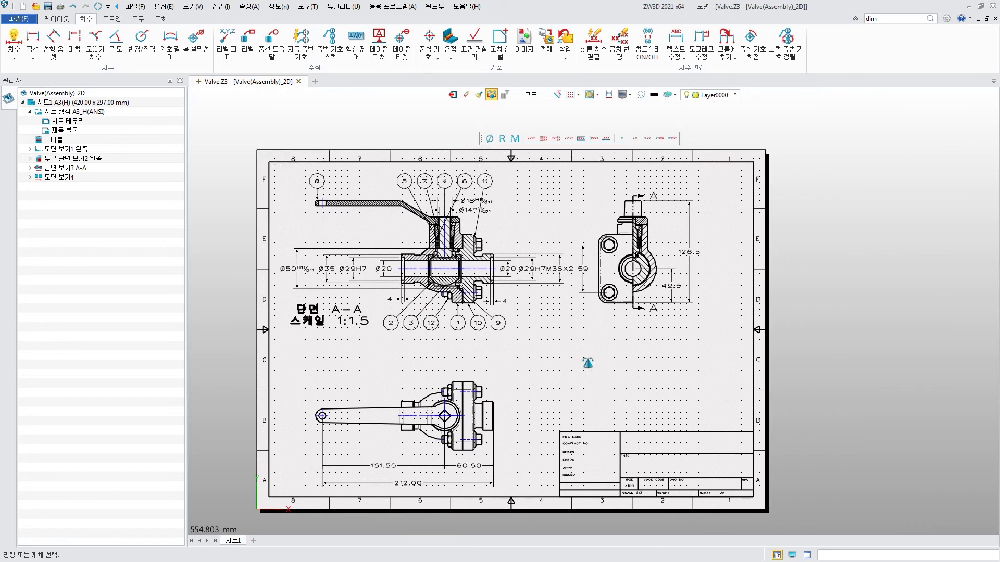
left_click(56, 18)
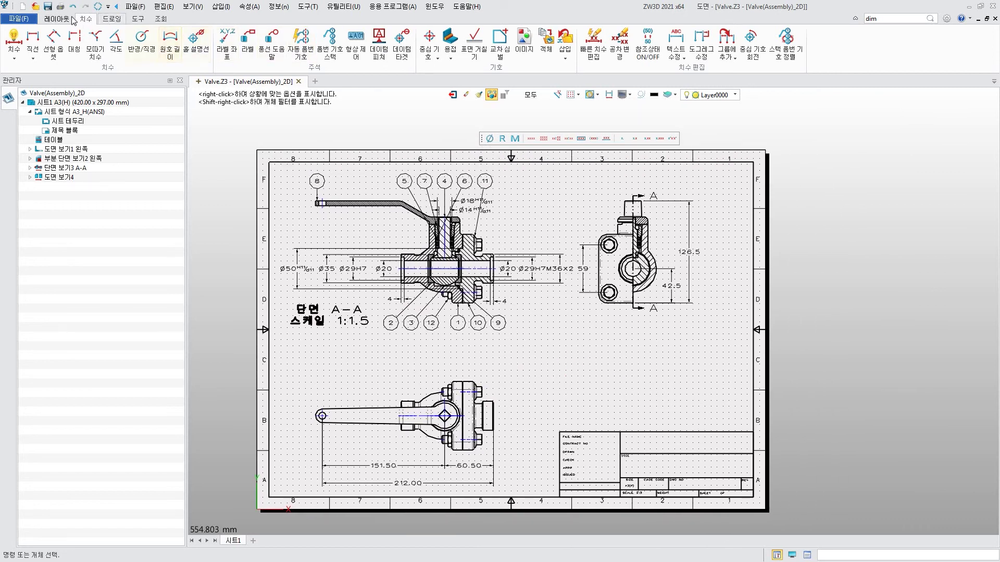
Step: Insert a nine-row BOM from the section view, with 양 moved above 재료, right of the section label
left_click(253, 47)
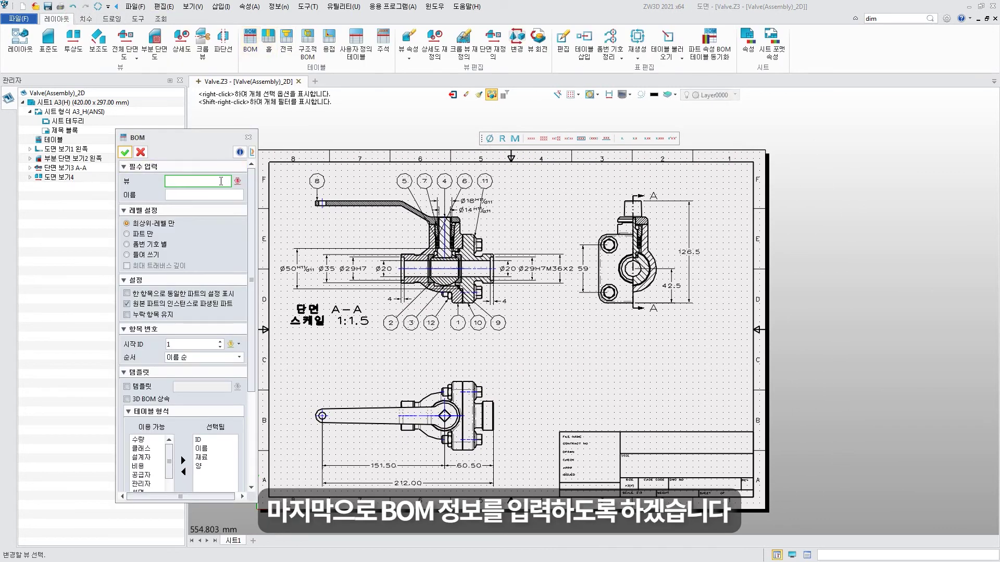
left_click(307, 229)
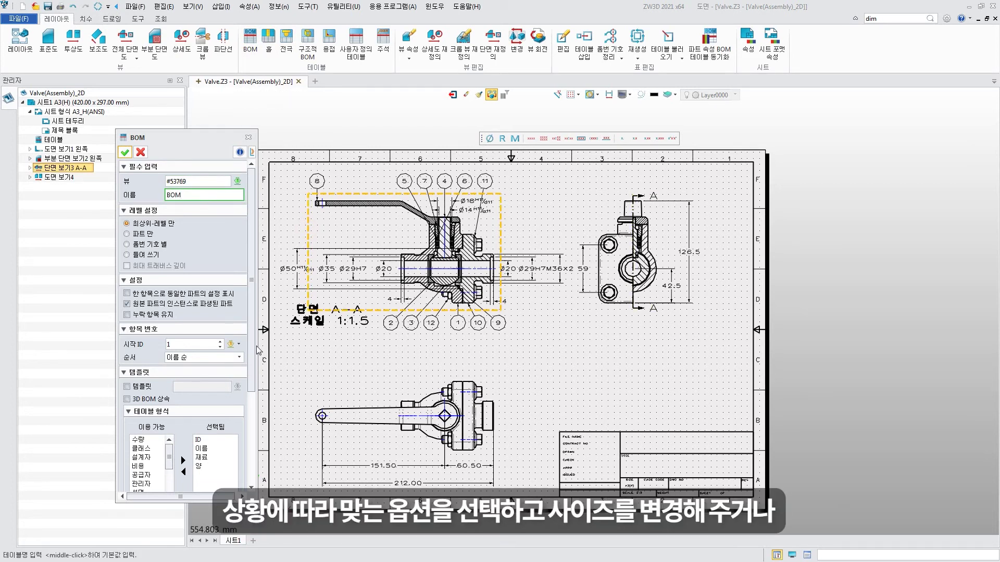
scroll(200, 310, "down", 2)
scroll(193, 323, "down", 3)
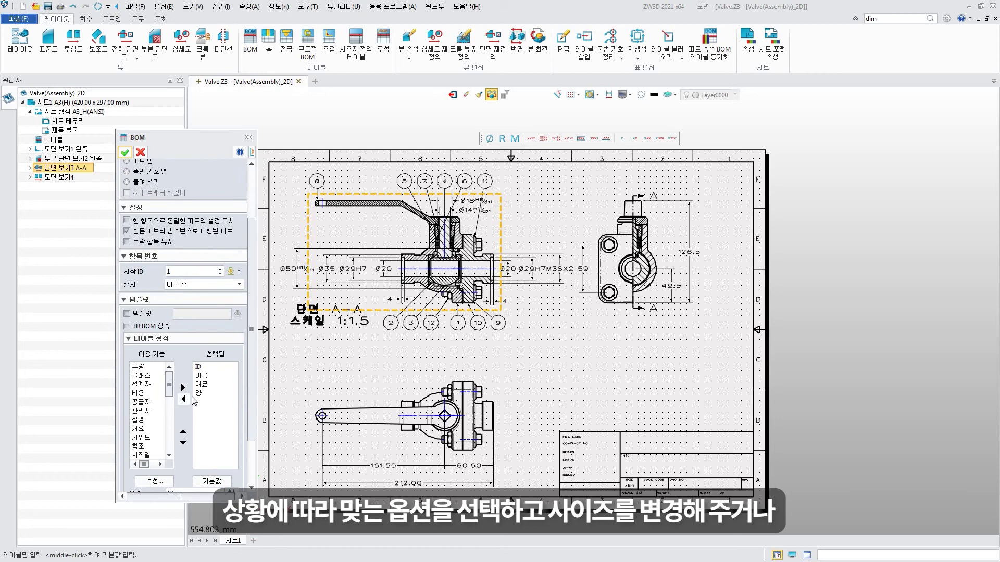
left_click(184, 432)
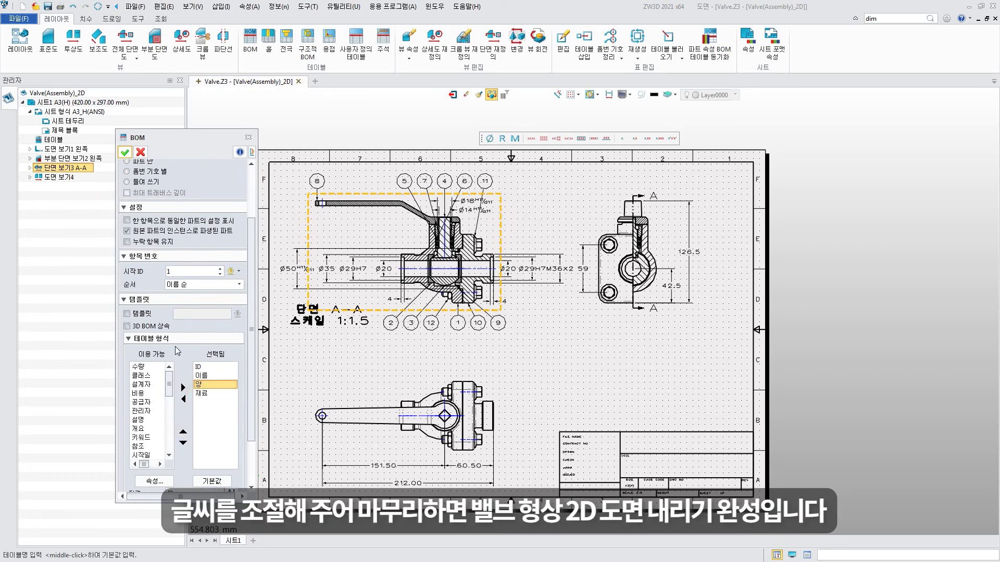
left_click(126, 152)
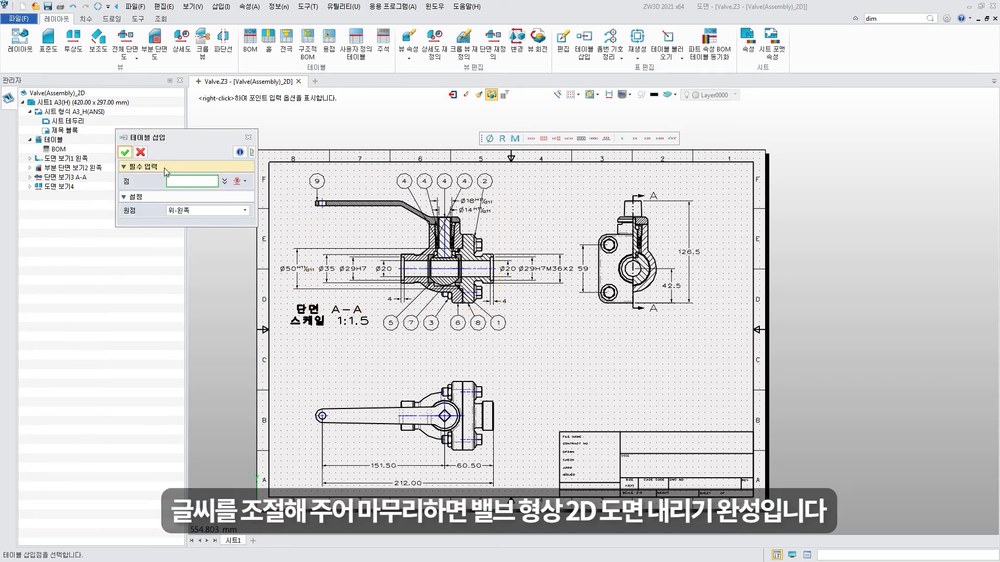
left_click(527, 330)
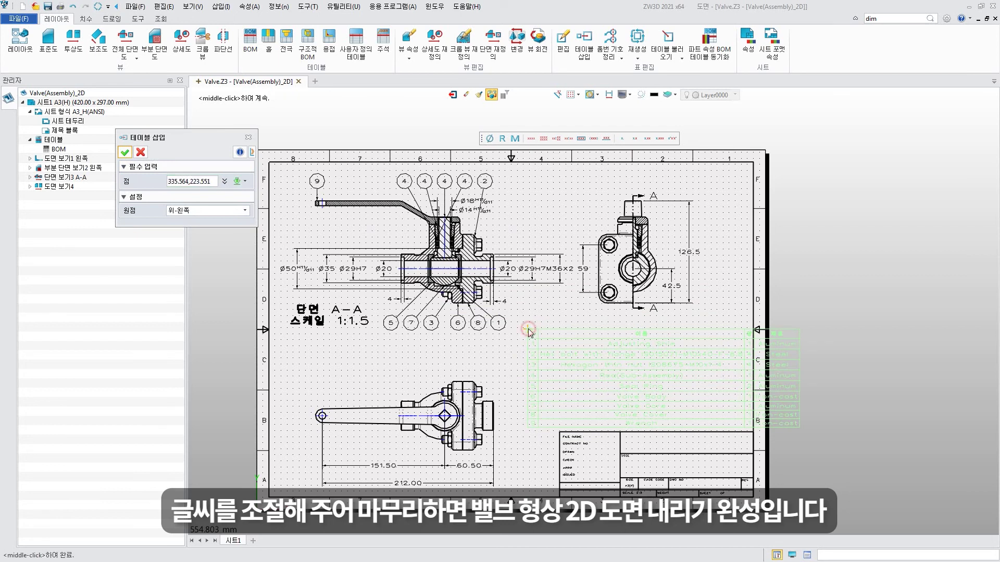
left_click(122, 153)
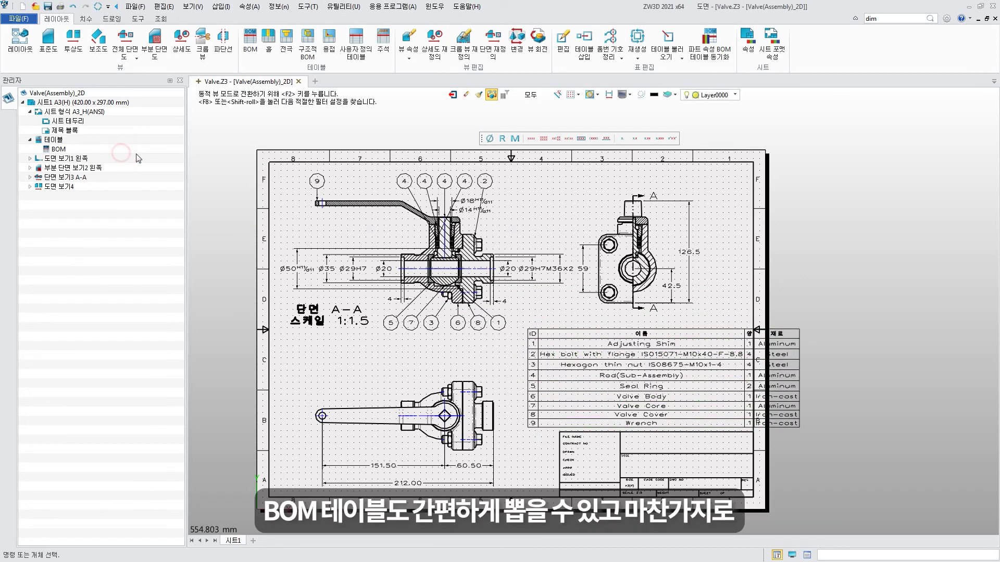
Step: Select the BOM table and drag the column B border left to narrow the name column
left_click(723, 385)
scroll(742, 382, "up", 3)
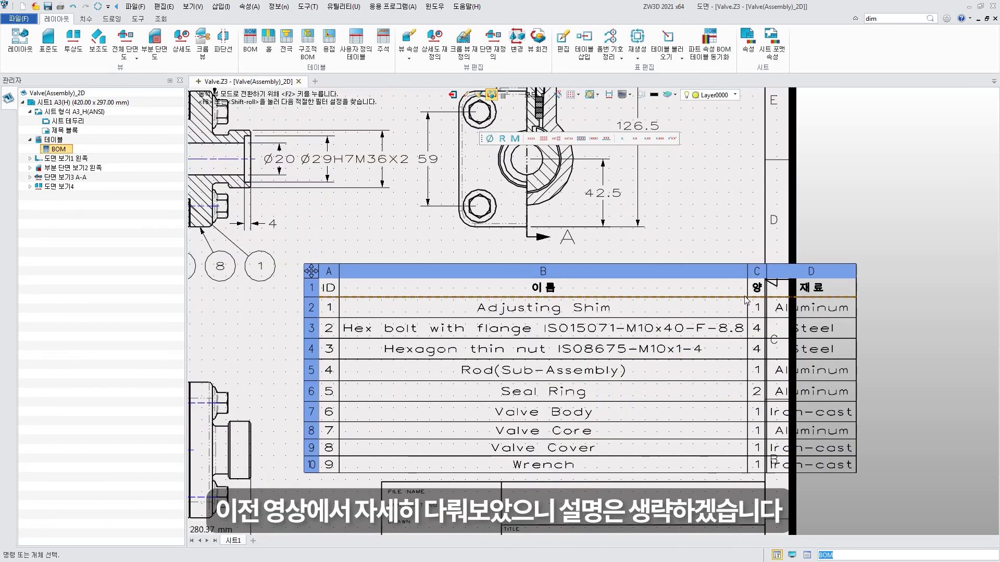
left_click_drag(747, 284, 622, 288)
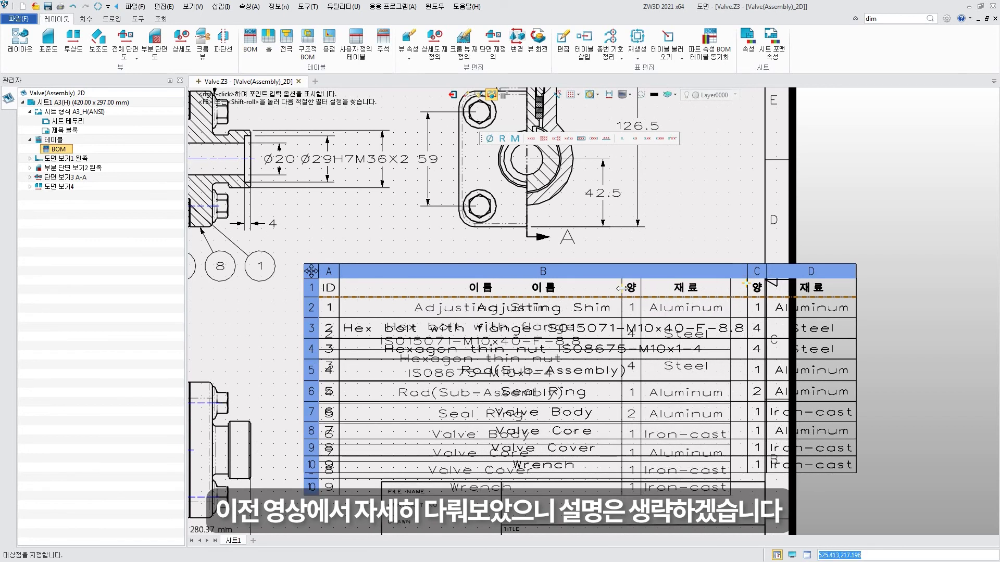
left_click_drag(622, 288, 630, 290)
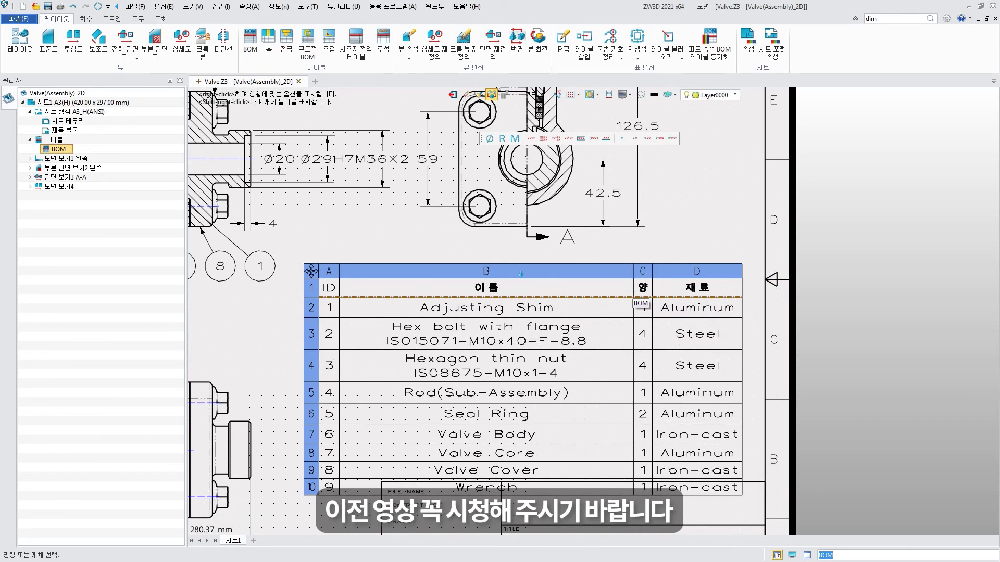
Step: Move the BOM table up and to the right toward the title block
left_click(315, 270)
left_click(337, 257)
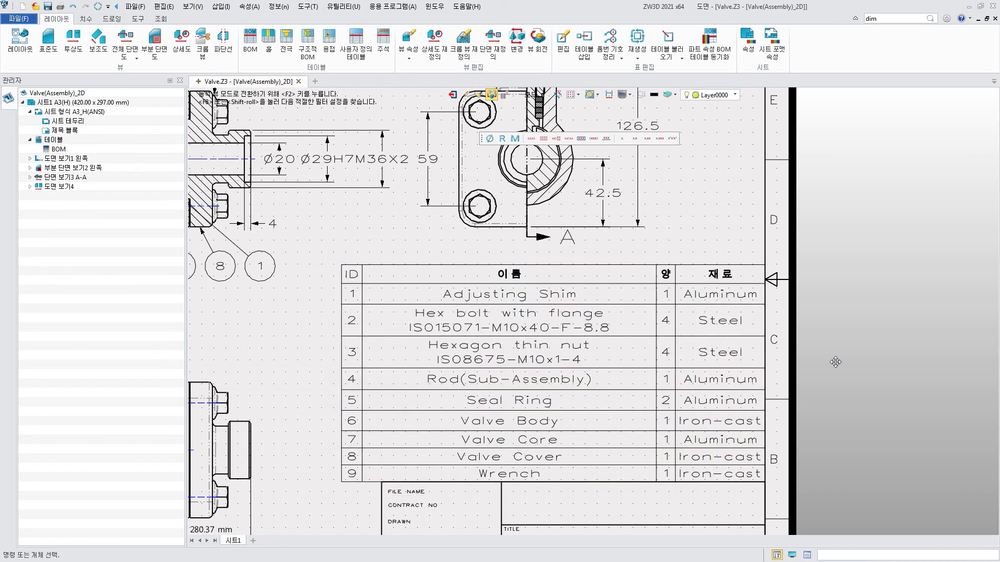
scroll(845, 344, "down", 1)
scroll(843, 343, "down", 2)
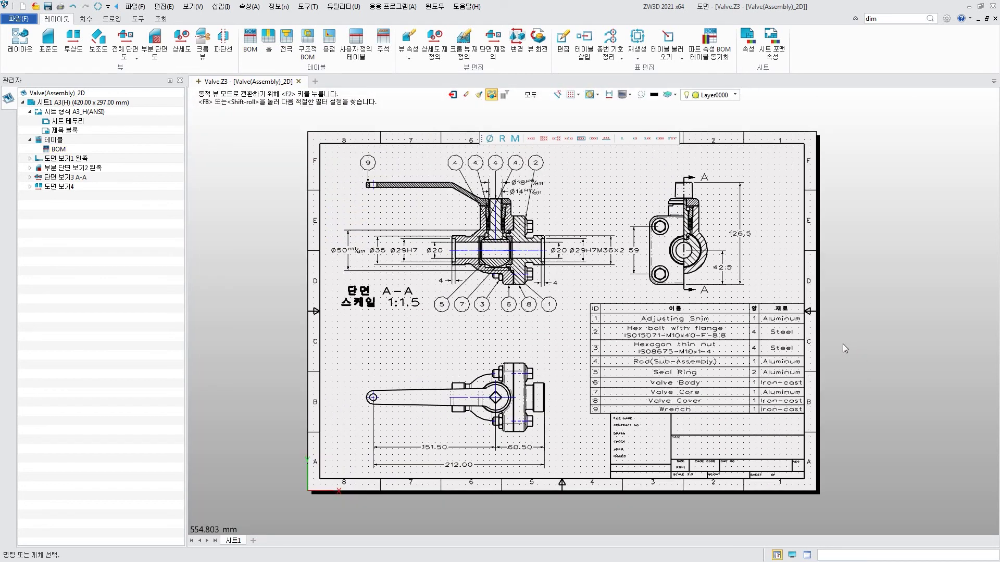
scroll(735, 348, "up", 1)
scroll(735, 348, "up", 1)
Step: Reposition the BOM table further right so it rests directly on the title block
left_click(516, 326)
double_click(516, 327)
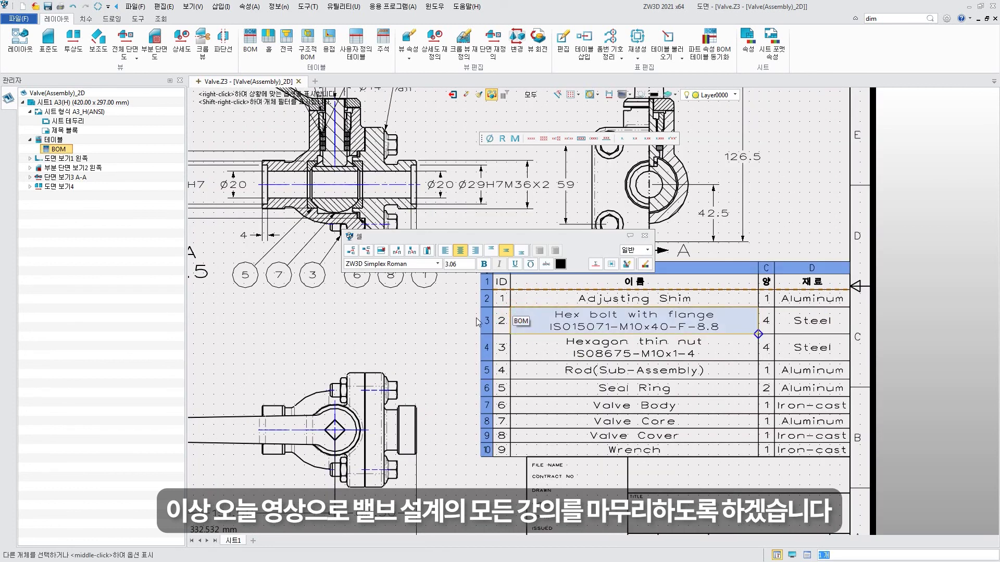
left_click(510, 283)
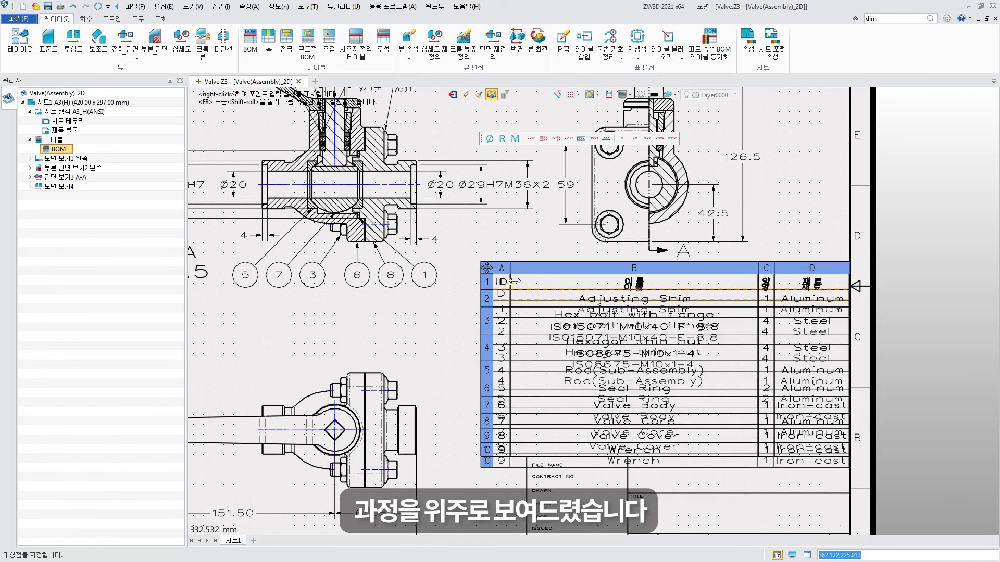
key("Escape")
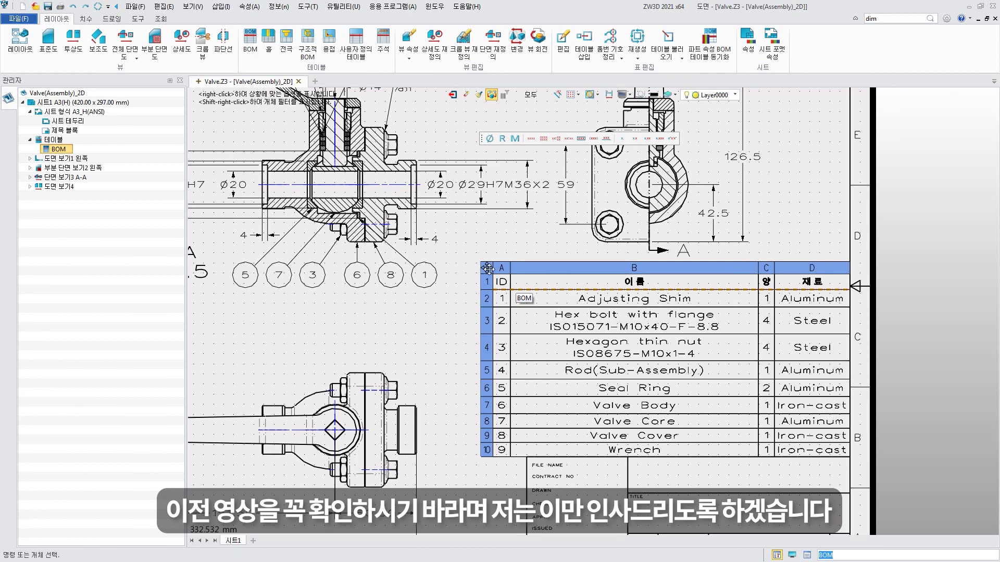
left_click(488, 268)
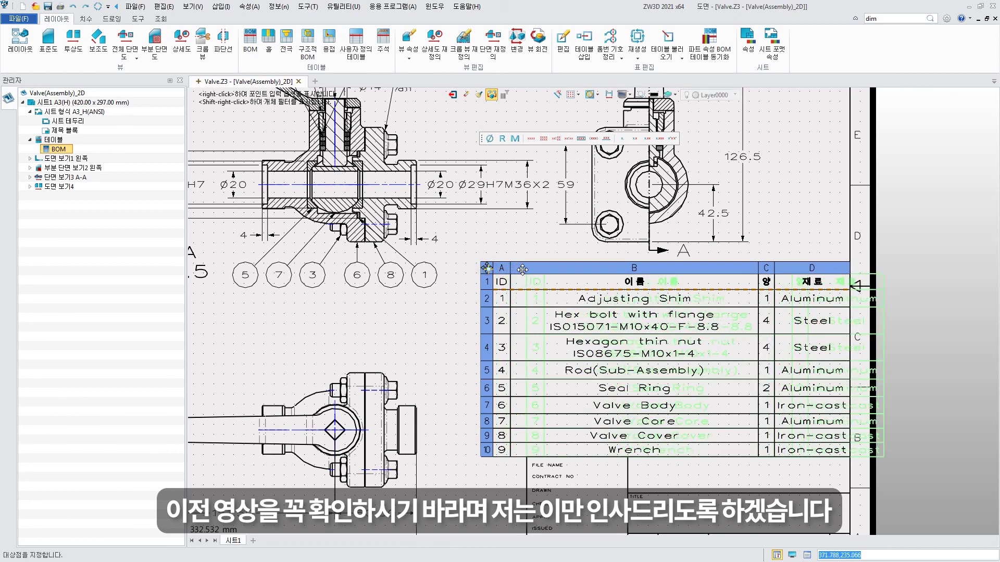
left_click(523, 269)
Step: Narrow the name column further so long part names wrap onto two lines
left_click(791, 269)
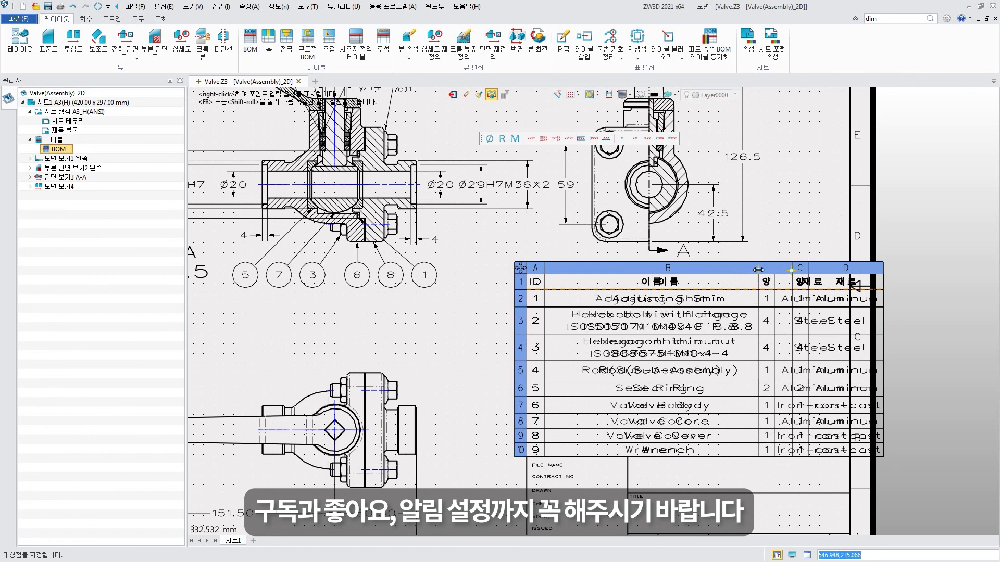
left_click(759, 269)
scroll(751, 440, "down", 3)
scroll(752, 440, "down", 1)
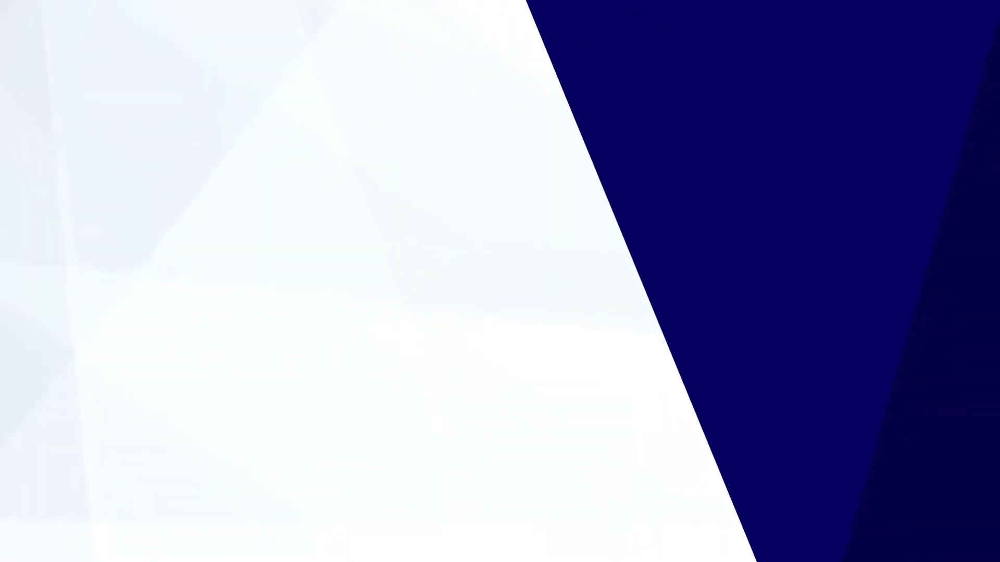